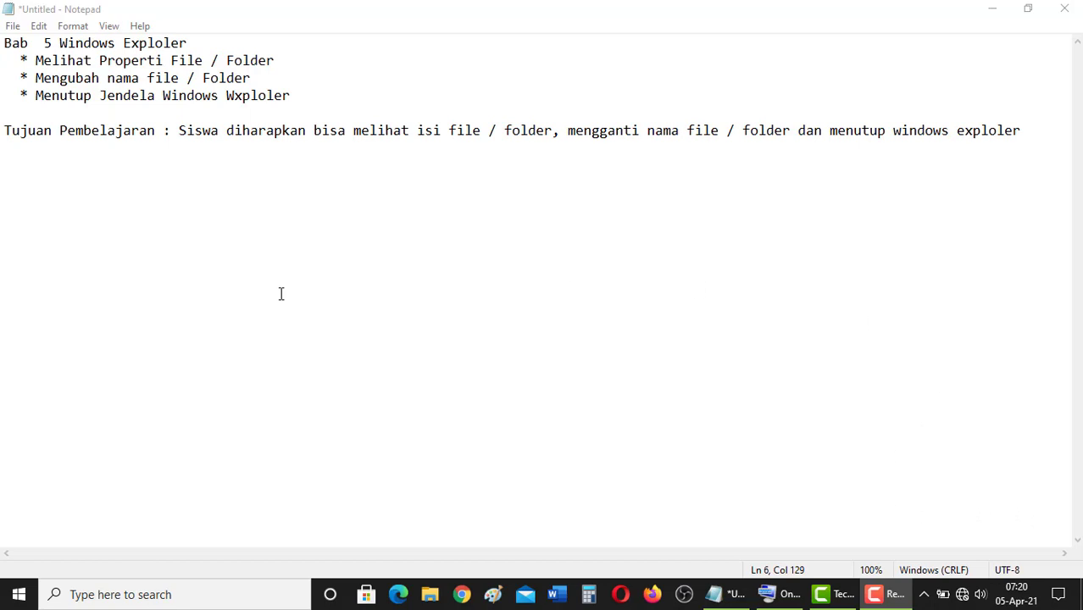
# Highlight each of the three lesson topics under the Bab 5 heading in turn
pyautogui.moveTo(36, 60); pyautogui.dragTo(285, 61)
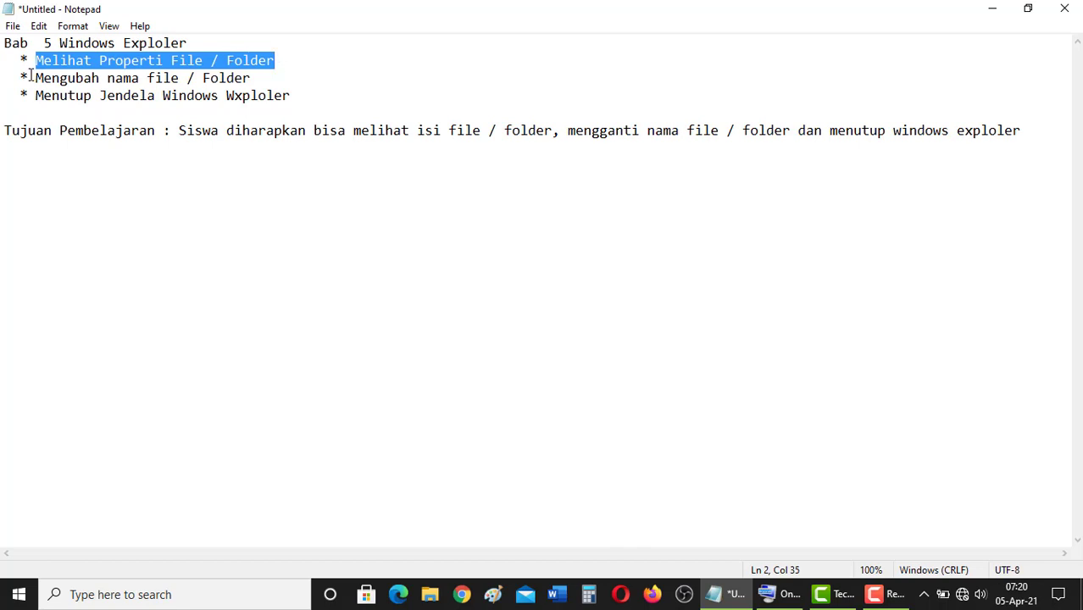
pyautogui.moveTo(30, 76); pyautogui.dragTo(246, 79)
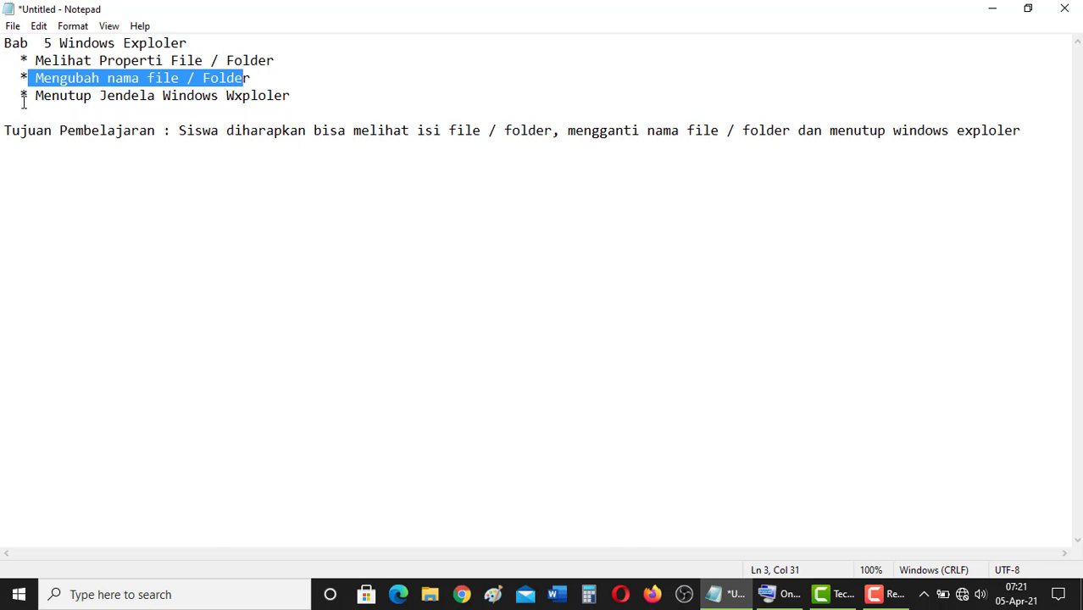
pyautogui.moveTo(7, 100); pyautogui.dragTo(237, 102)
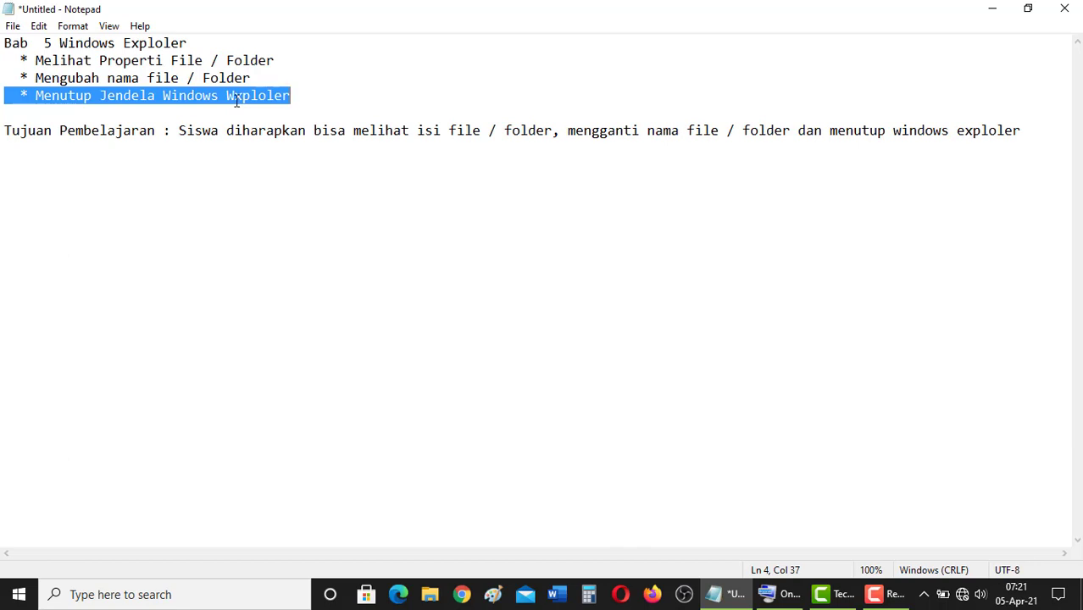
# Correct the misspelled word "Wxploler" to "exploler" in the third lesson topic
pyautogui.click(237, 102)
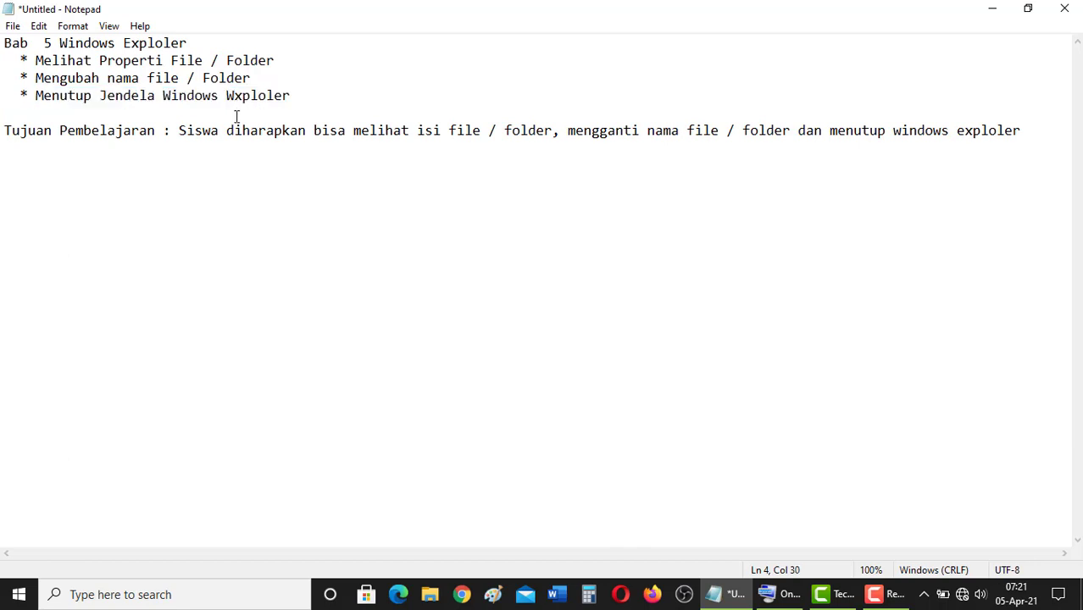
pyautogui.press('BackSpace')
pyautogui.write('e')
# Open File Explorer using the On-Screen Keyboard, and minimise the keyboard once the window is open
pyautogui.click(792, 607)
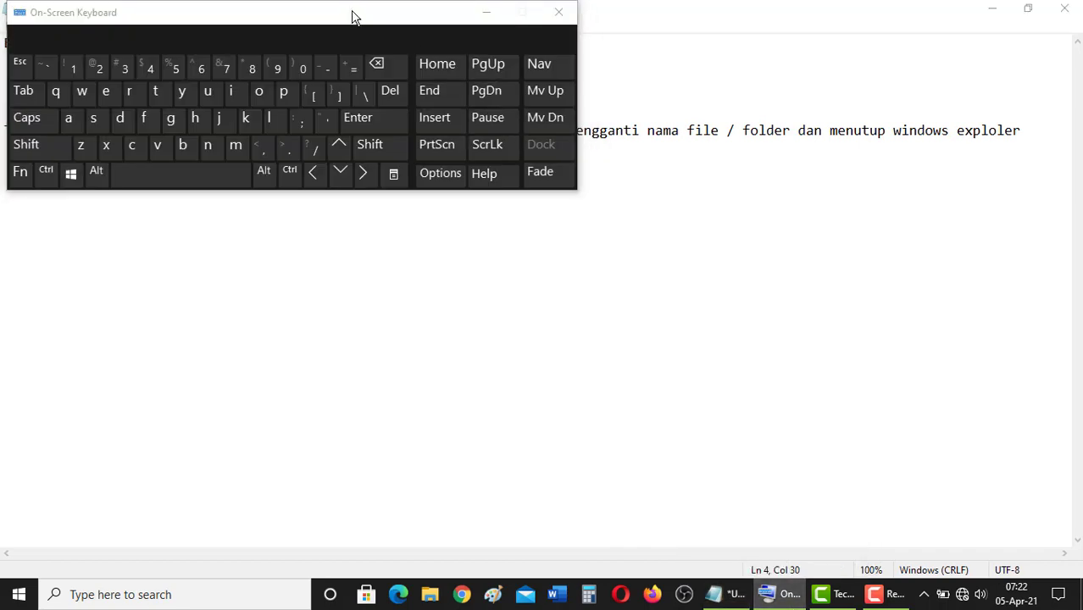
pyautogui.moveTo(353, 14); pyautogui.dragTo(500, 134)
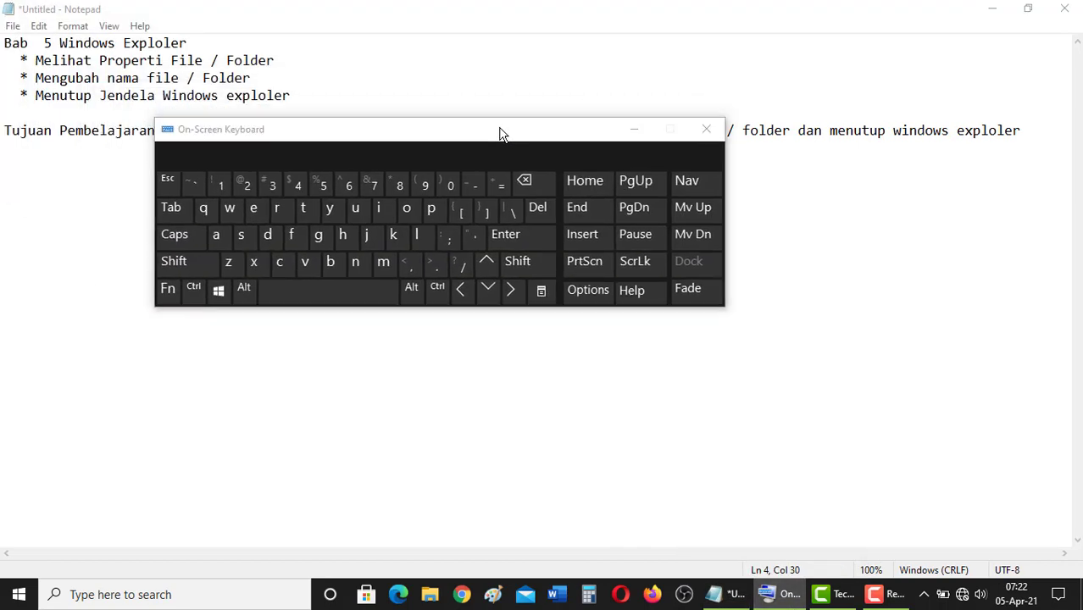
pyautogui.click(218, 292)
pyautogui.click(219, 293)
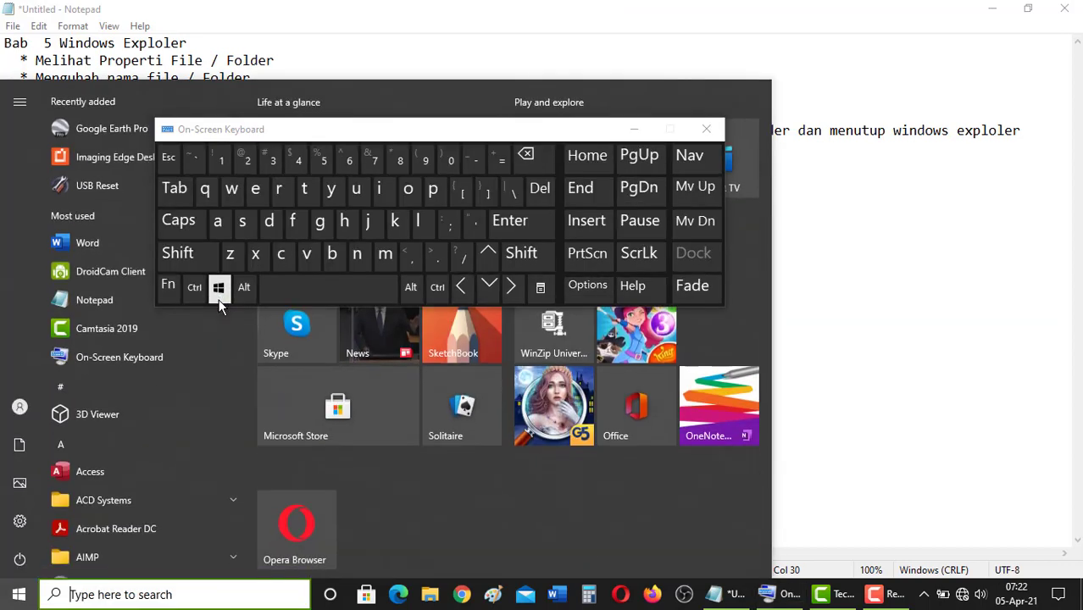
pyautogui.click(219, 292)
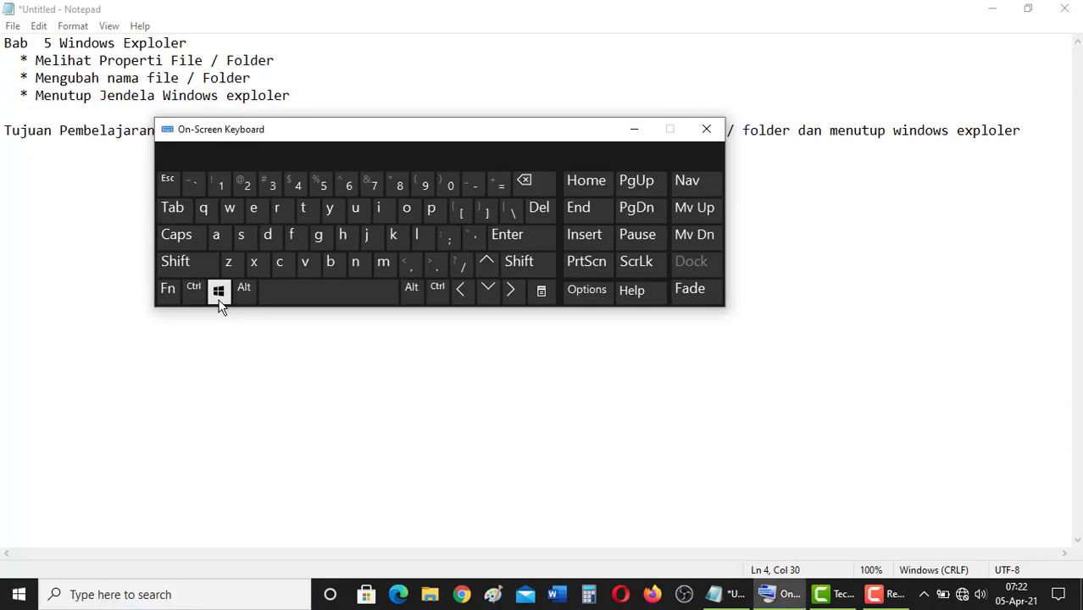
pyautogui.click(219, 292)
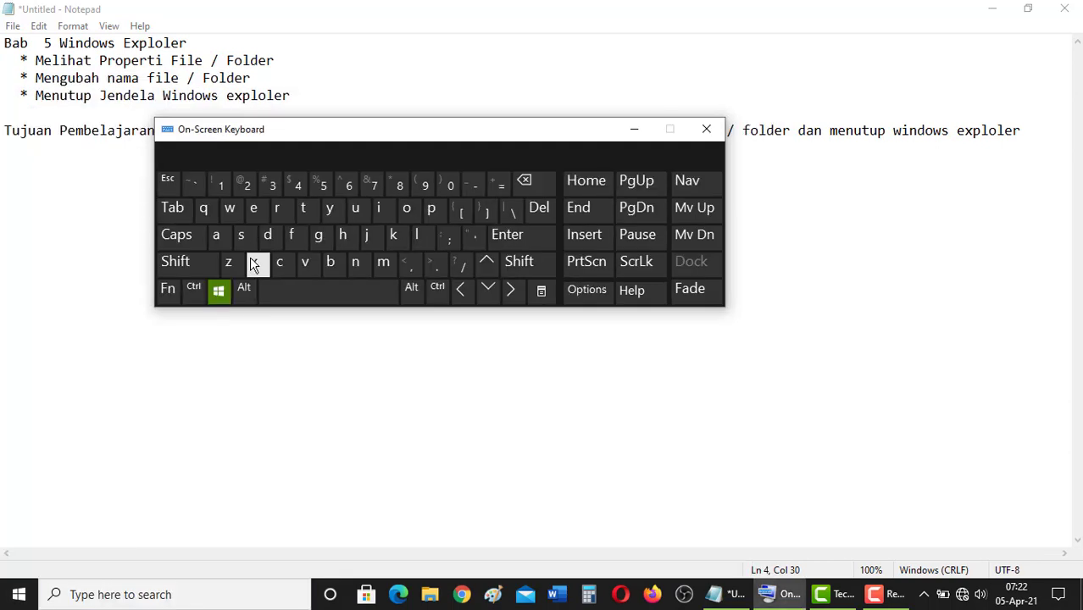
pyautogui.click(254, 210)
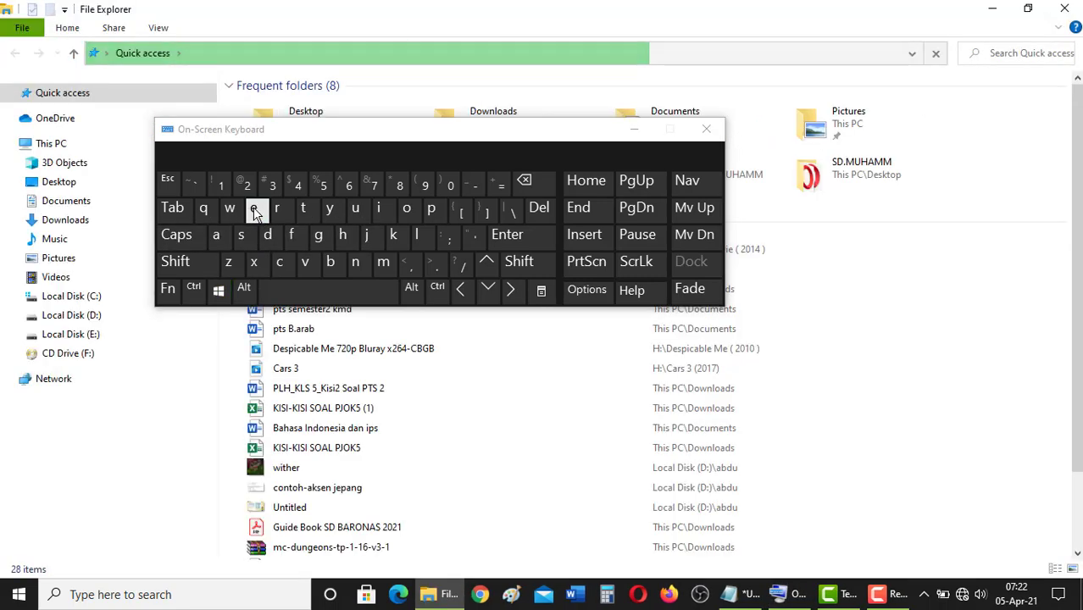
pyautogui.click(634, 128)
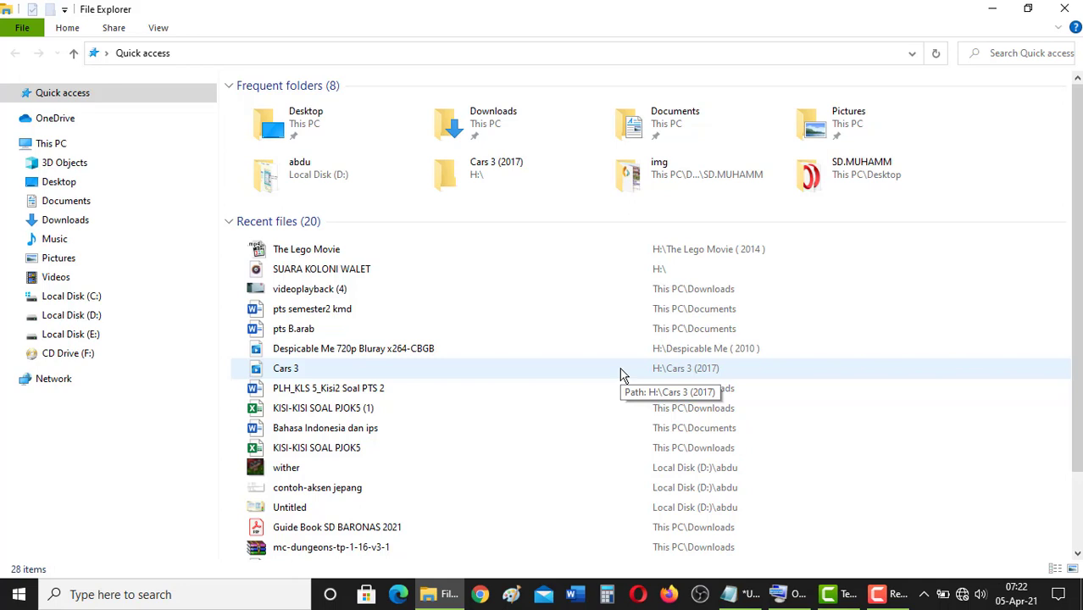
# Try to open the Pictures folder from the frequent folders
pyautogui.doubleClick(849, 133)
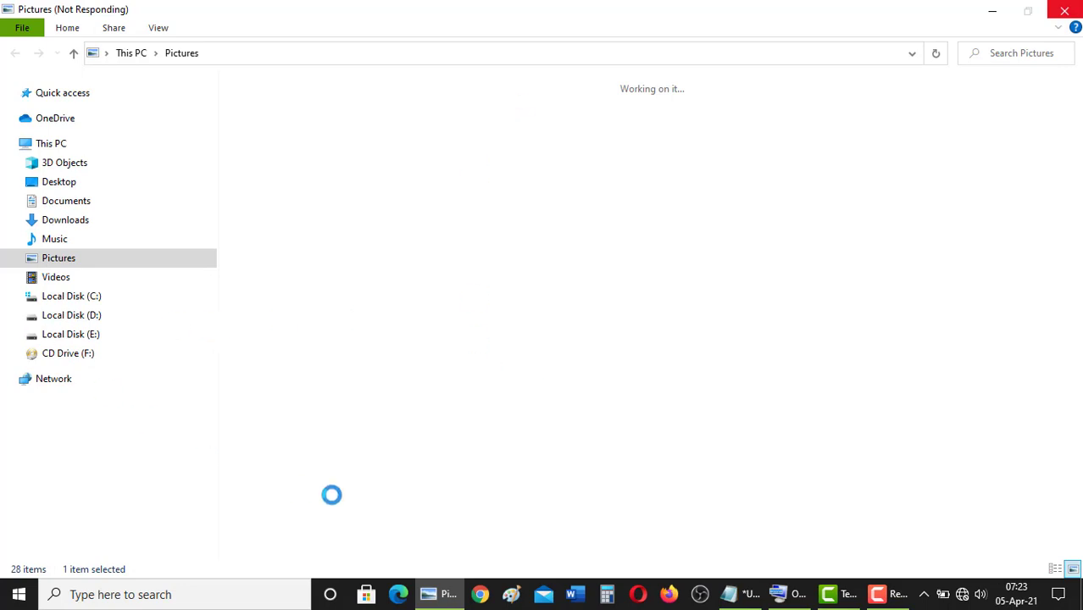
pyautogui.click(448, 597)
pyautogui.click(448, 597)
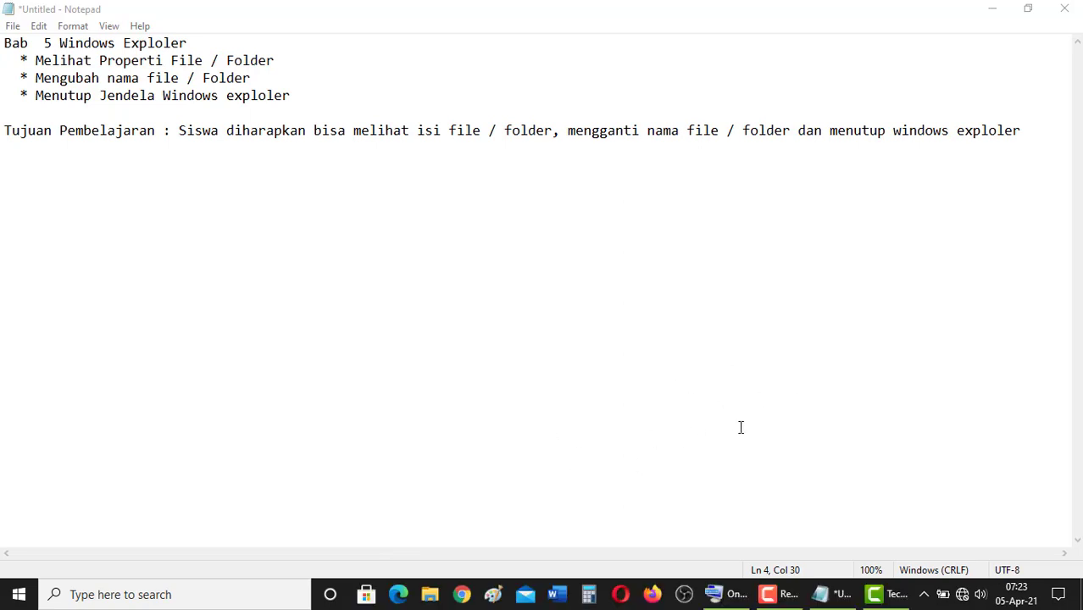
# Open a new File Explorer window and go to the Captures folder inside Videos on This PC
pyautogui.press('super')
pyautogui.press('super')
pyautogui.press('super+e')
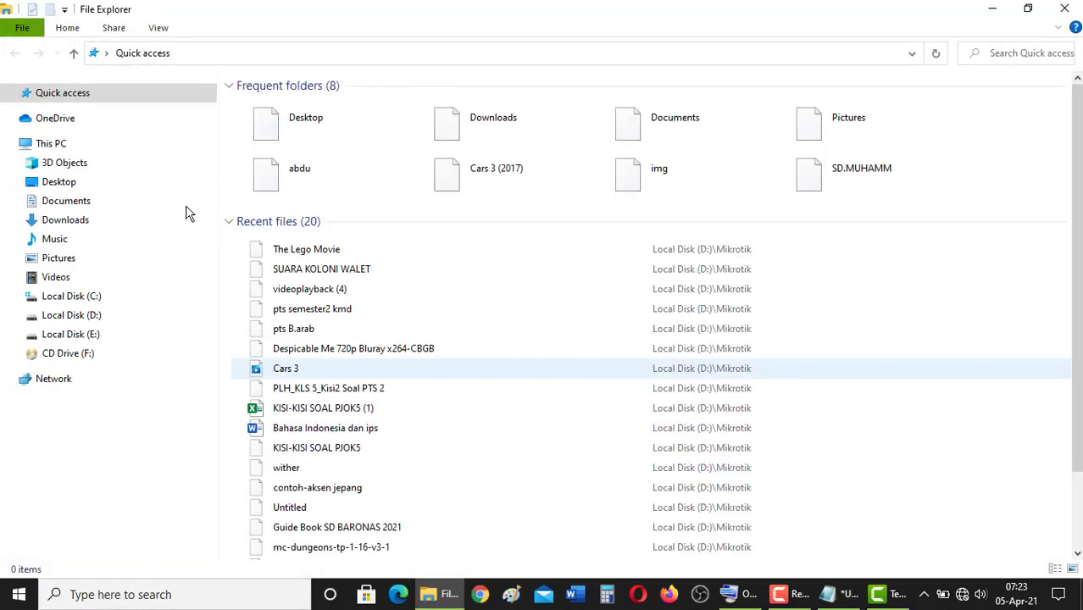
pyautogui.click(57, 146)
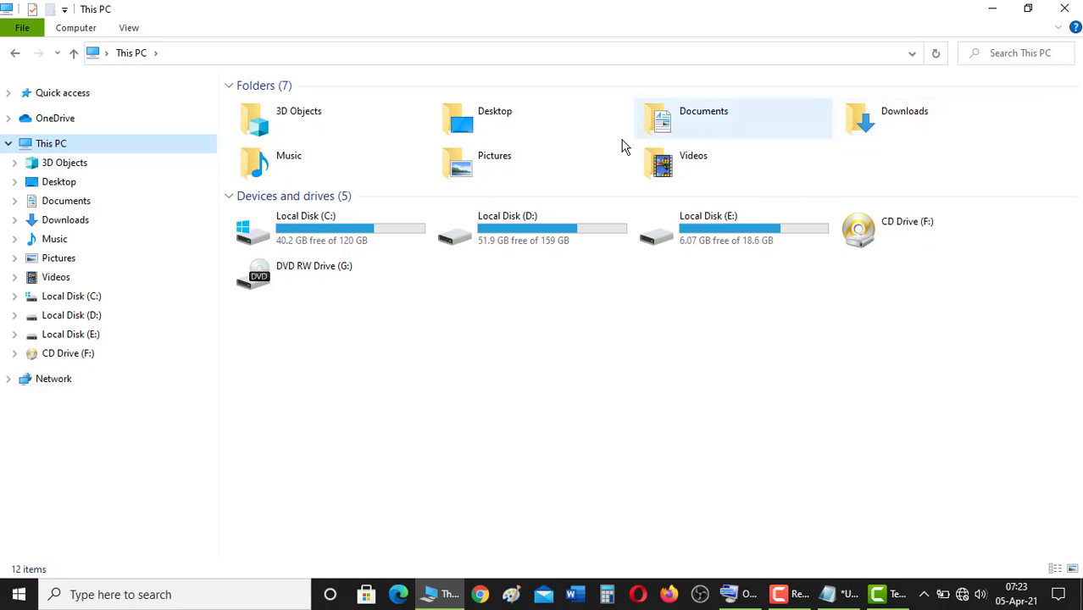
pyautogui.doubleClick(649, 165)
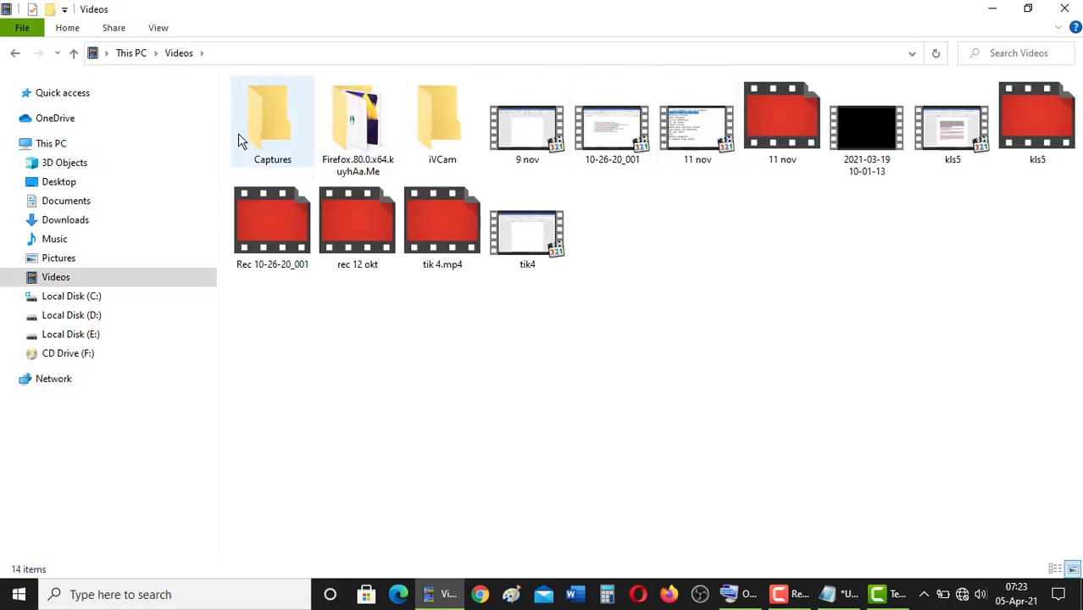
pyautogui.doubleClick(271, 140)
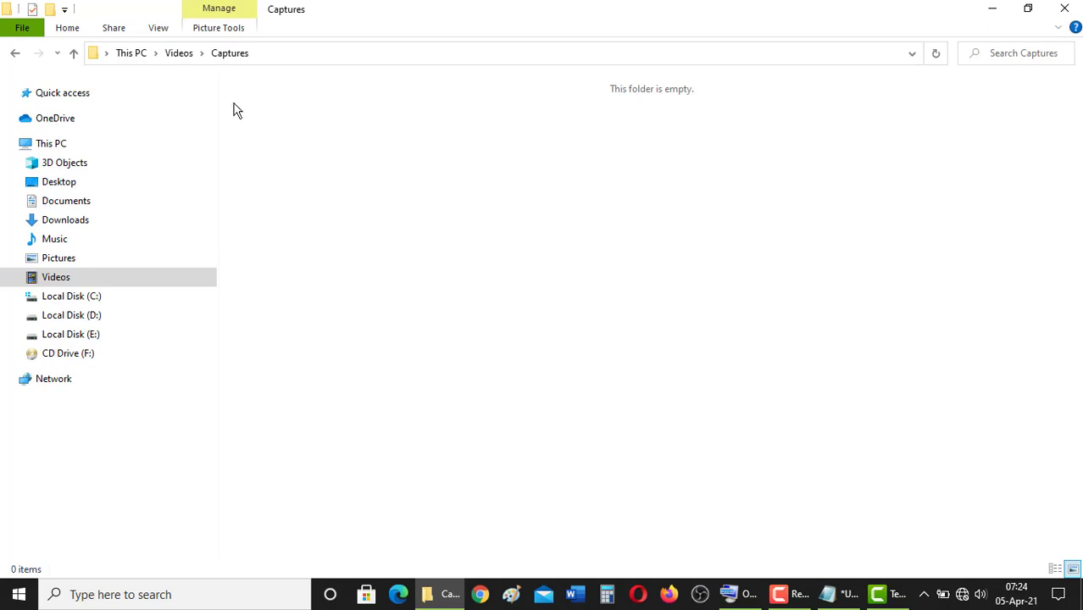
# Create a new folder named 1 in the Captures folder
pyautogui.rightClick(460, 240)
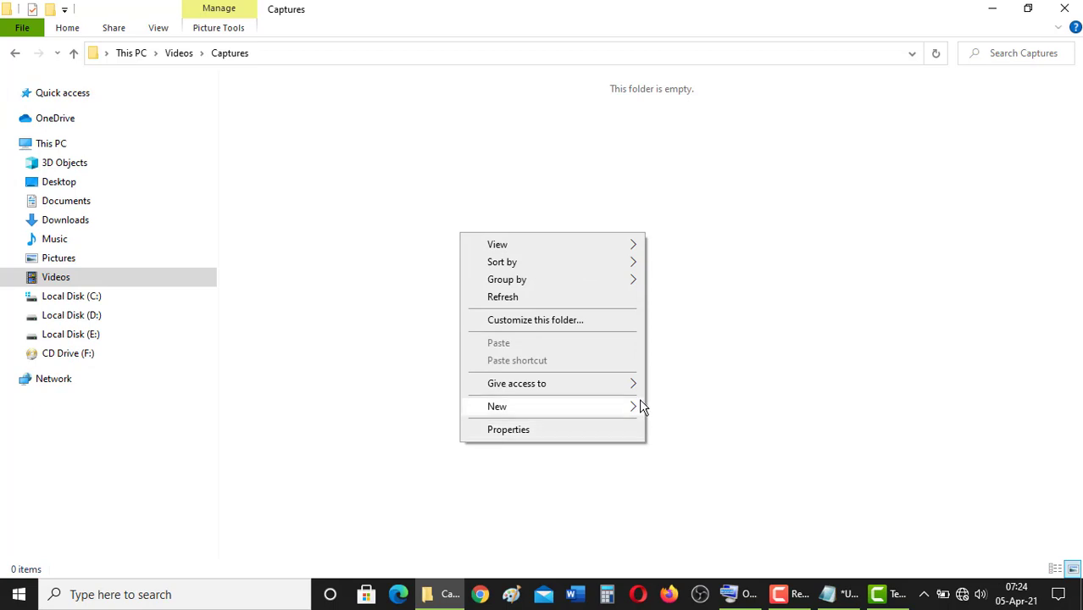
pyautogui.moveTo(641, 407)
pyautogui.click(694, 144)
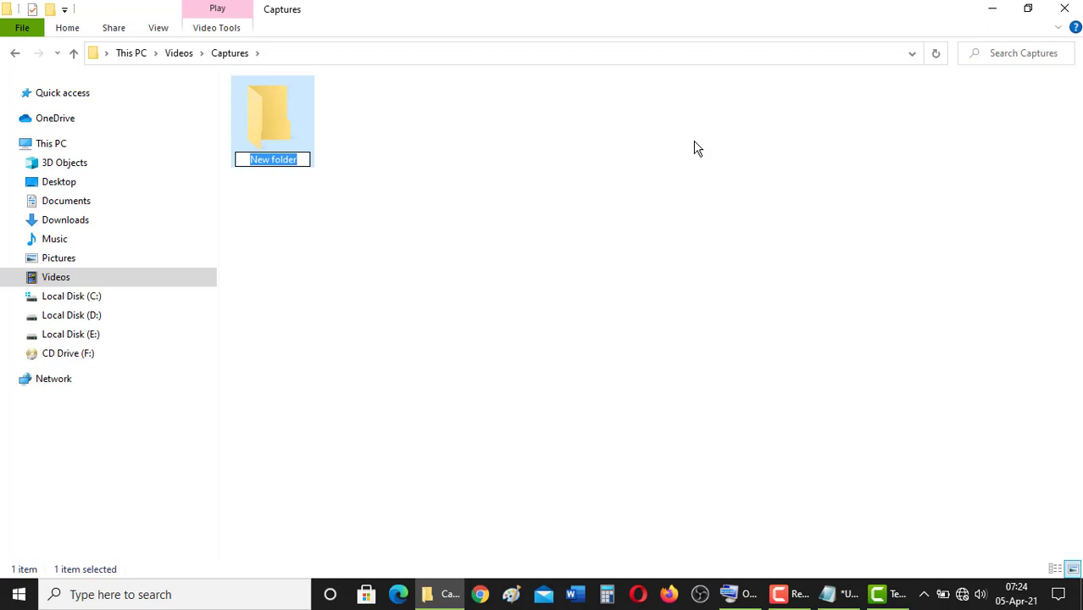
pyautogui.write('peta')
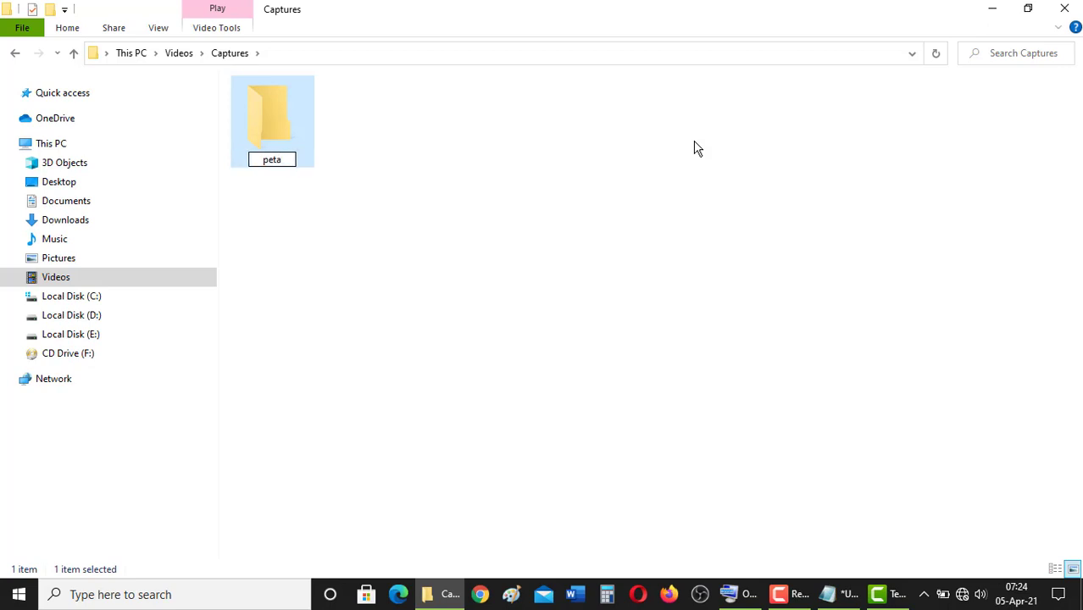
pyautogui.press('BackSpace')
pyautogui.press('BackSpace')
pyautogui.press('BackSpace')
pyautogui.press('BackSpace')
pyautogui.write('1')
pyautogui.press('Return')
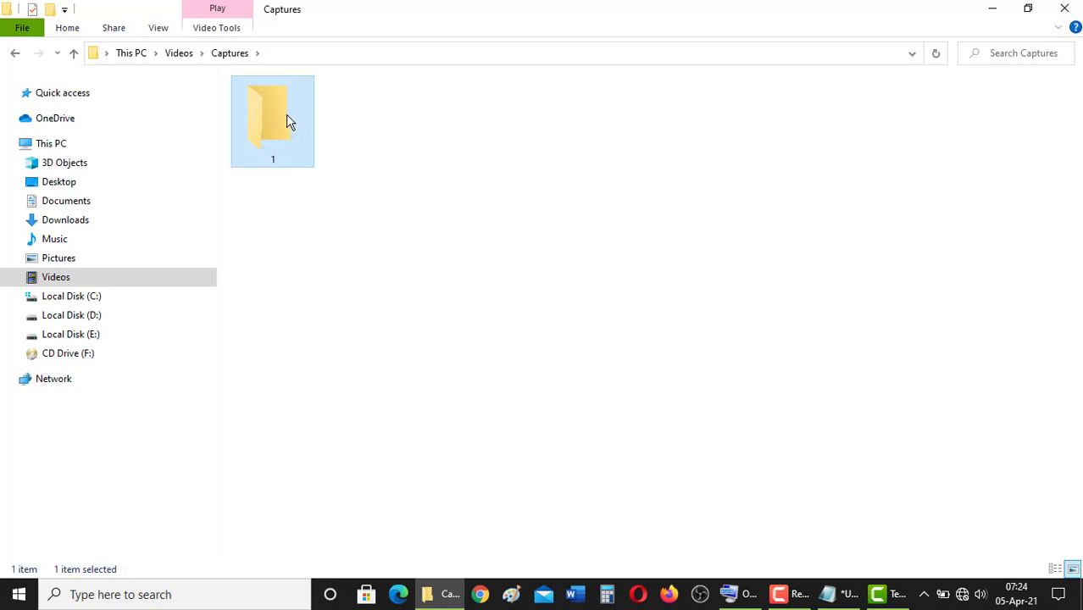
# Create a second folder named 2 in the Captures folder
pyautogui.rightClick(407, 126)
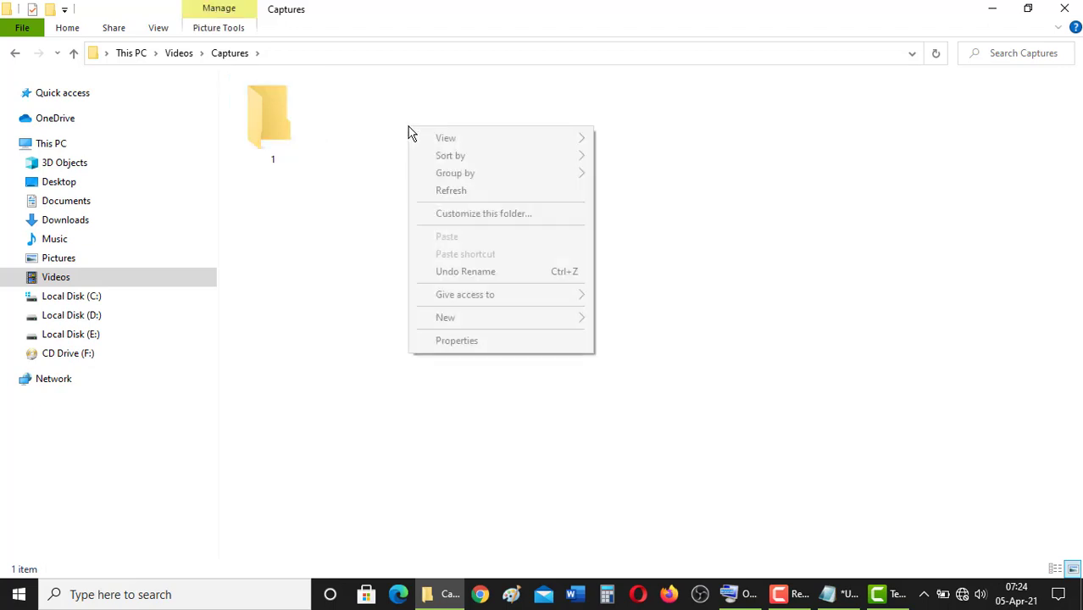
pyautogui.moveTo(532, 324)
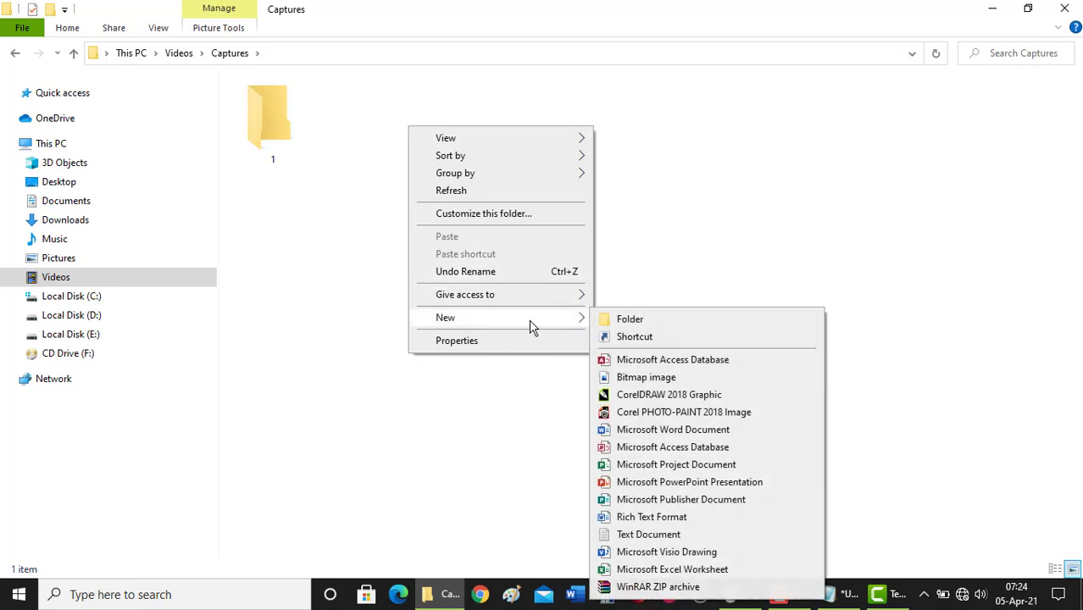
pyautogui.moveTo(568, 314)
pyautogui.click(605, 318)
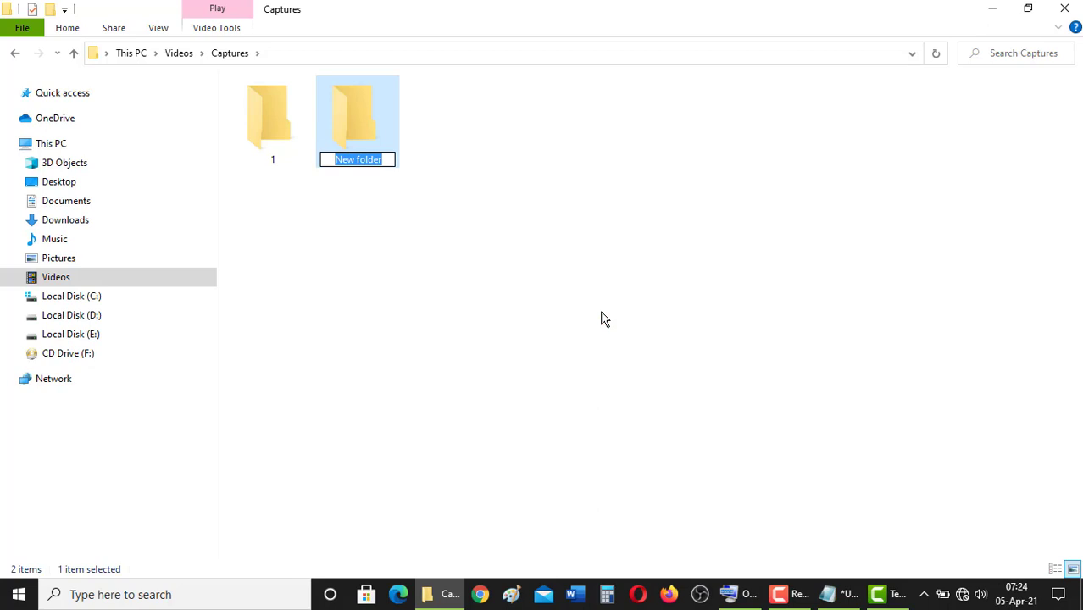
pyautogui.write('2')
pyautogui.press('Return')
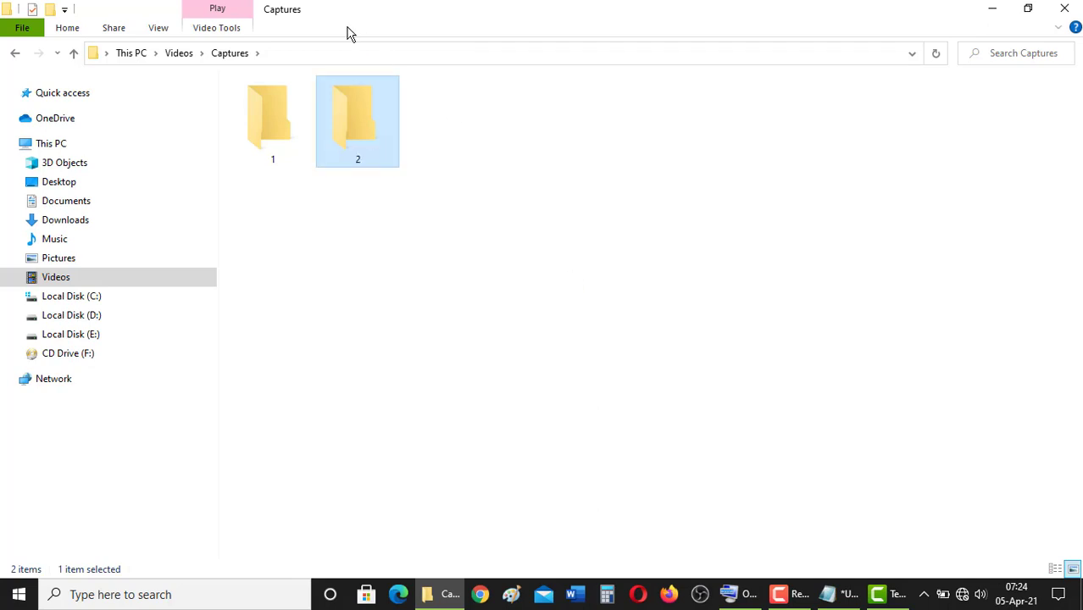
# Create a subfolder inside folder 2, keeping the default name New folder, and return to the Captures folder
pyautogui.doubleClick(358, 119)
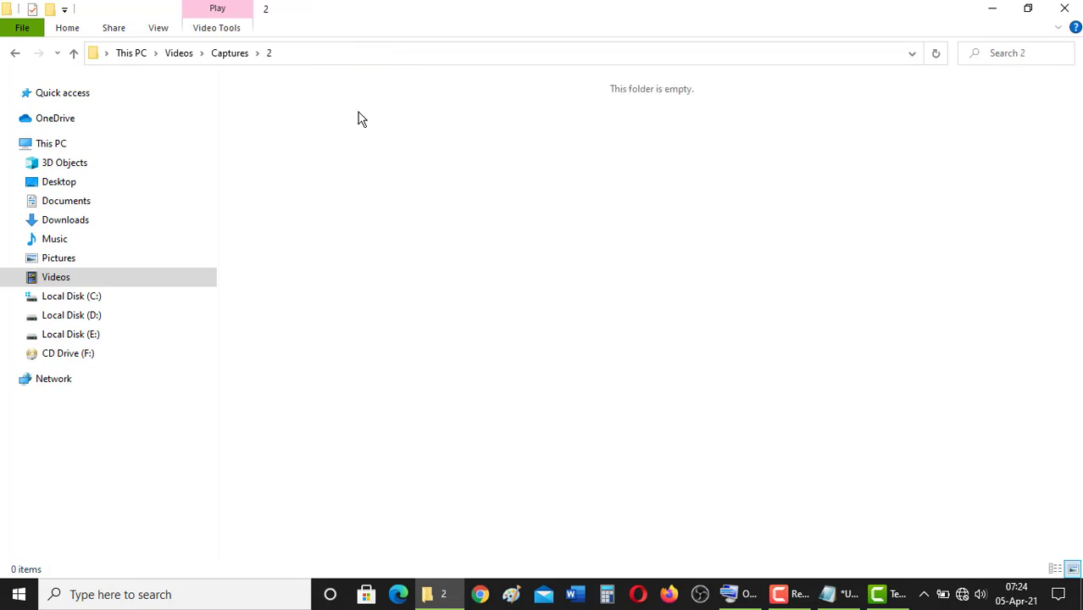
pyautogui.rightClick(397, 142)
pyautogui.moveTo(550, 332)
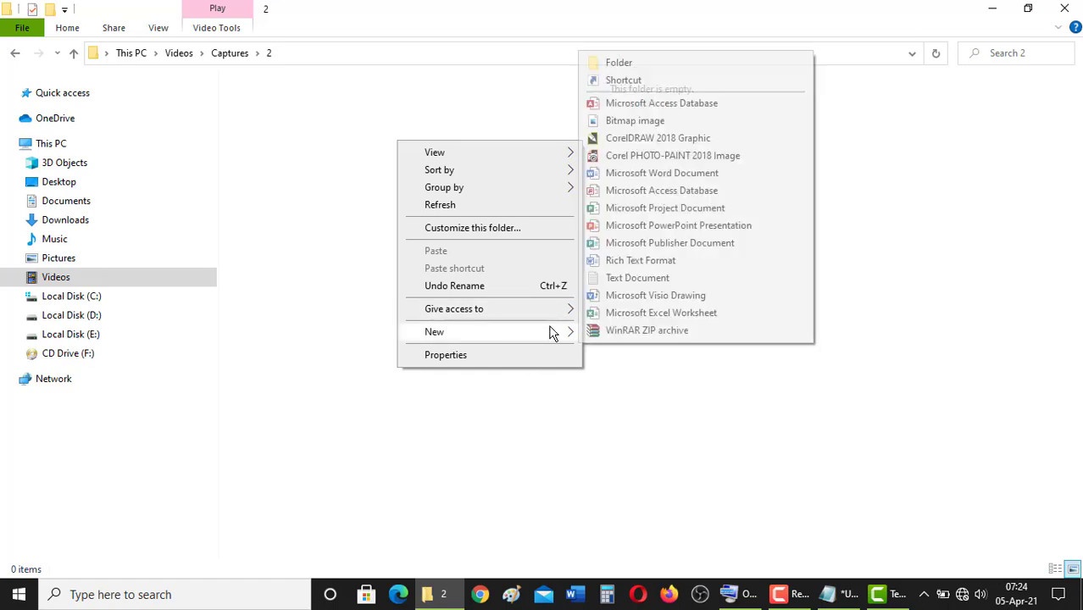
pyautogui.click(687, 62)
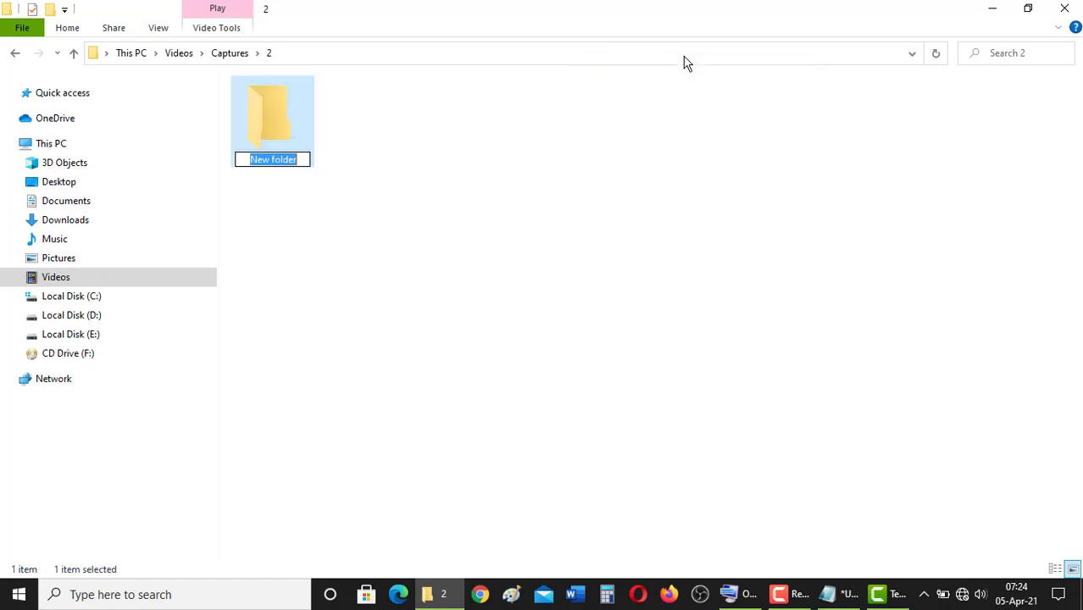
pyautogui.press('Return')
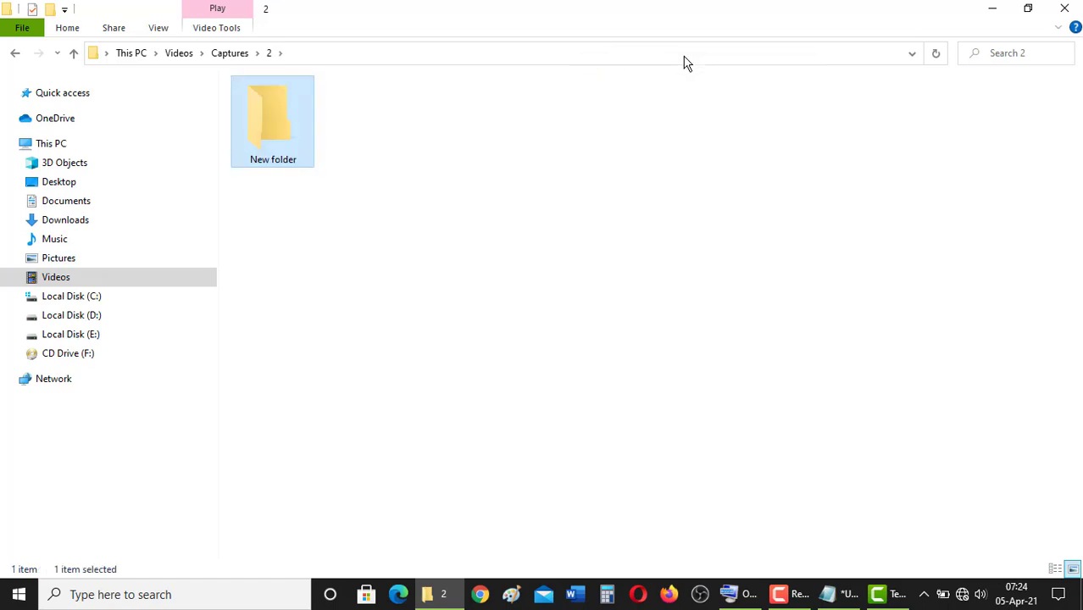
pyautogui.click(232, 56)
pyautogui.click(372, 363)
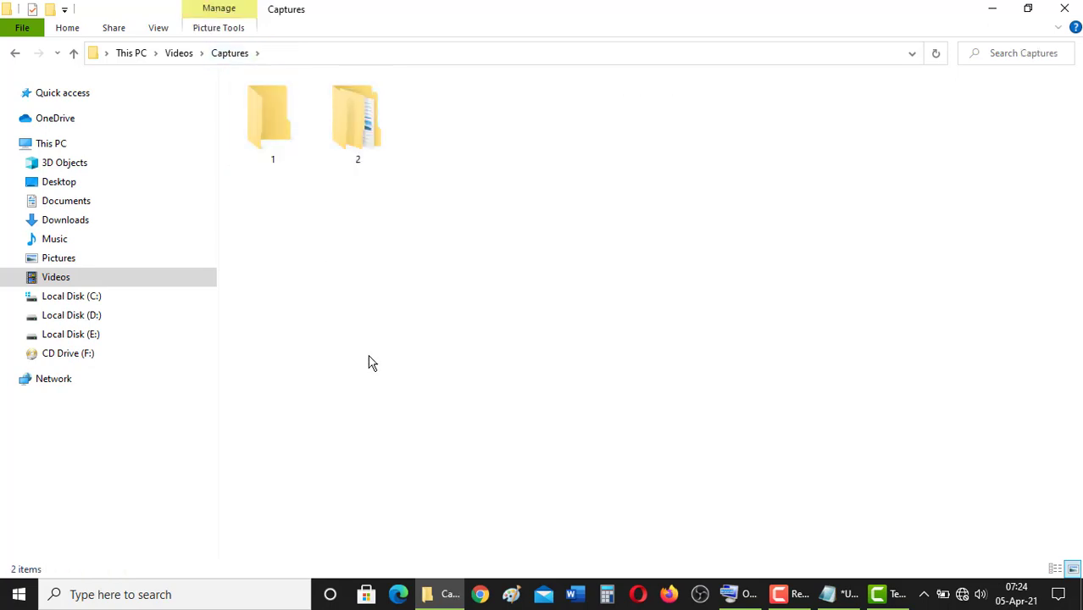
# Compare the contents of folders 1 and 2 by opening each one and returning to Captures
pyautogui.click(273, 151)
pyautogui.click(341, 152)
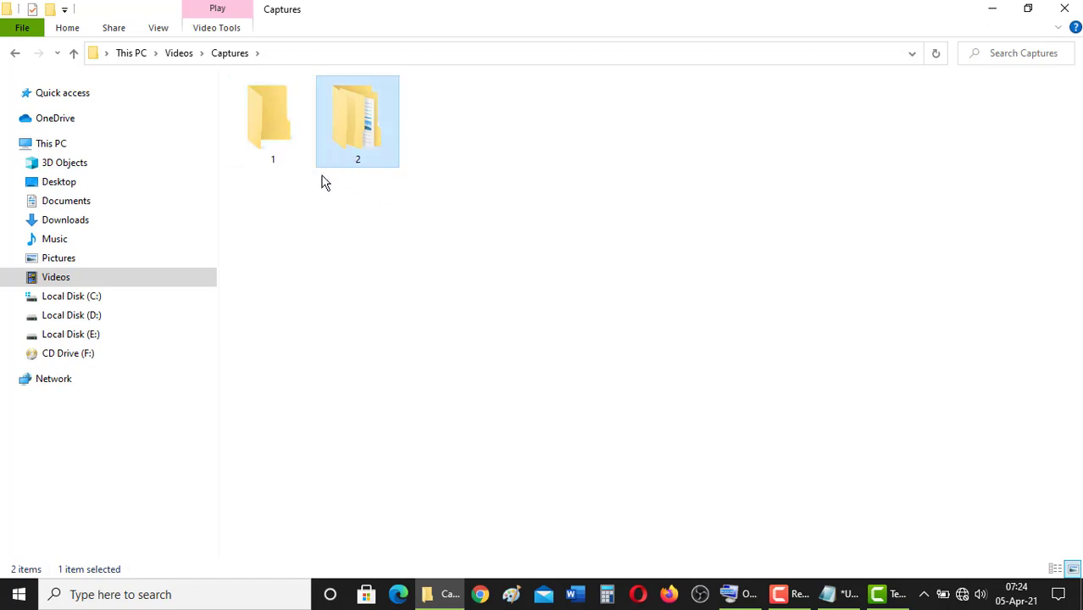
pyautogui.doubleClick(275, 145)
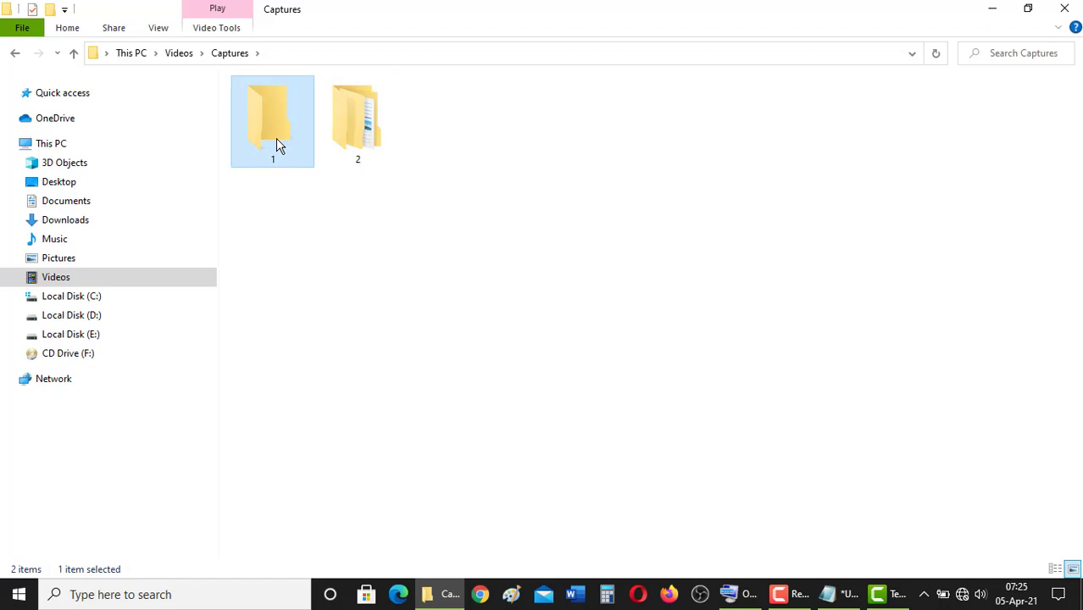
pyautogui.click(235, 61)
pyautogui.click(337, 121)
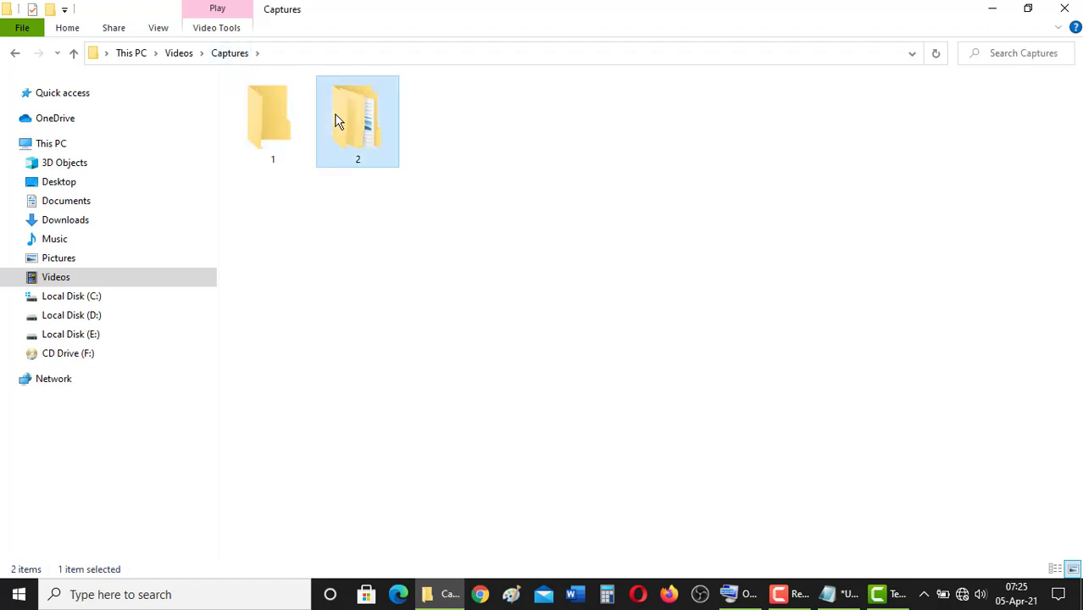
pyautogui.doubleClick(337, 121)
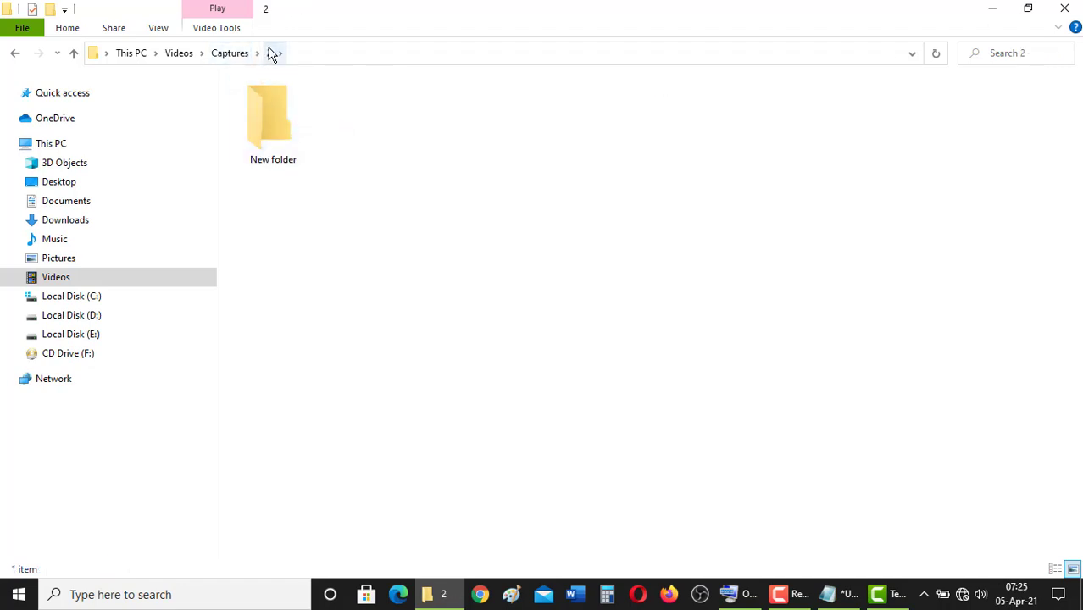
pyautogui.click(234, 58)
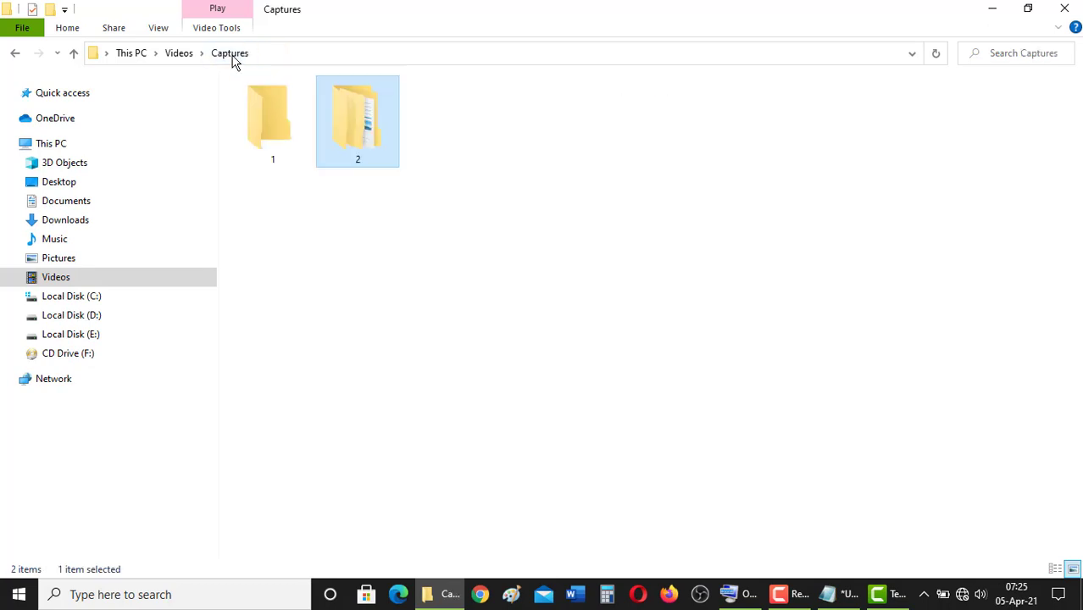
# View the properties of folder 1 in Captures, and close the dialog without changes
pyautogui.click(332, 265)
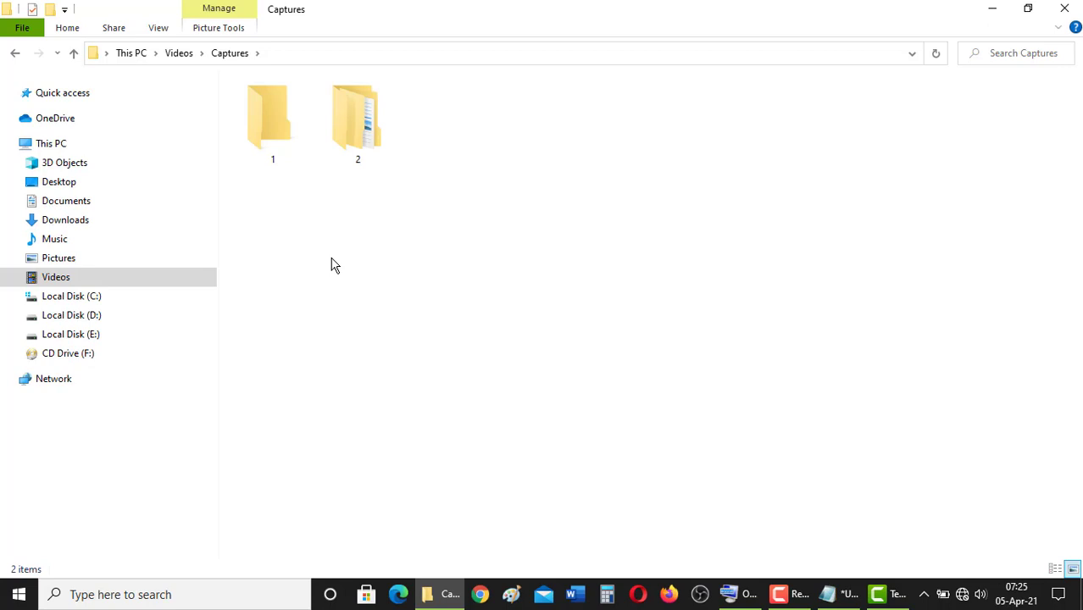
pyautogui.click(261, 139)
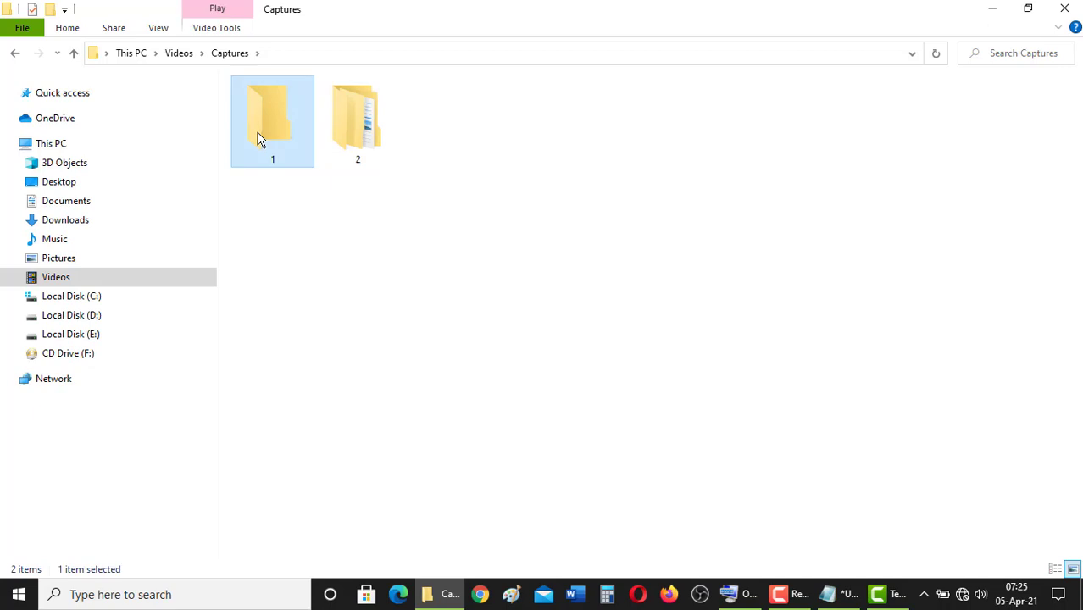
pyautogui.rightClick(260, 140)
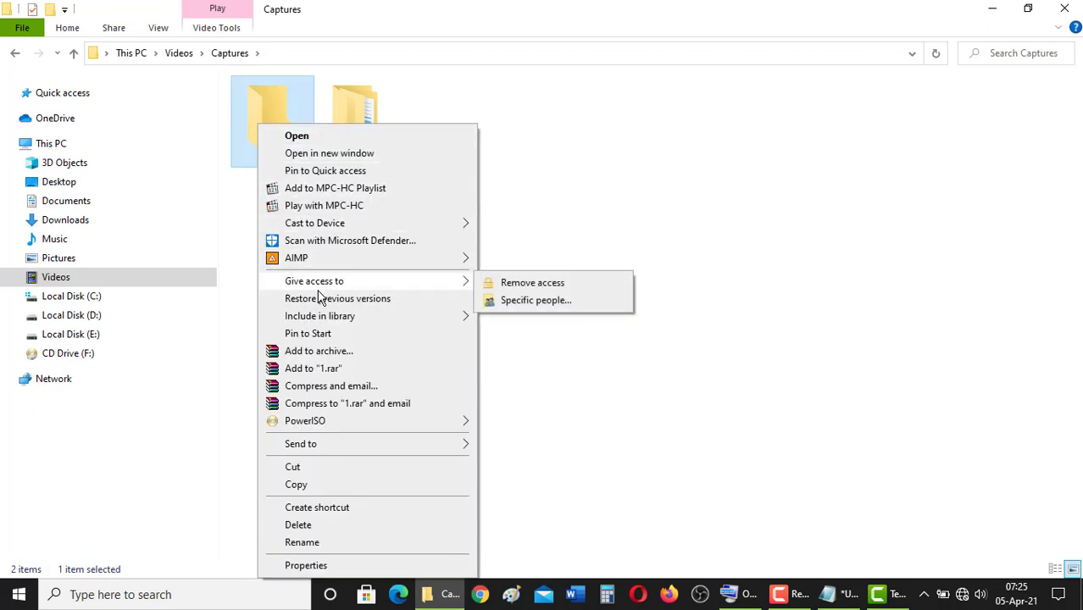
pyautogui.click(362, 566)
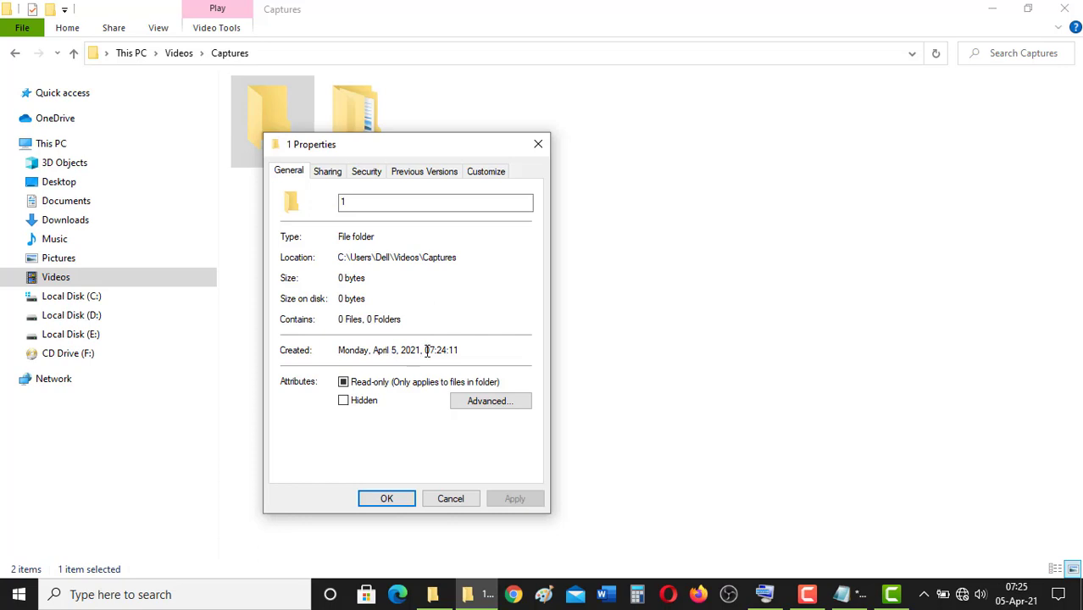
pyautogui.click(453, 500)
# View the properties of folder 2, including how many files and folders it contains, and close the dialog without changes
pyautogui.click(356, 132)
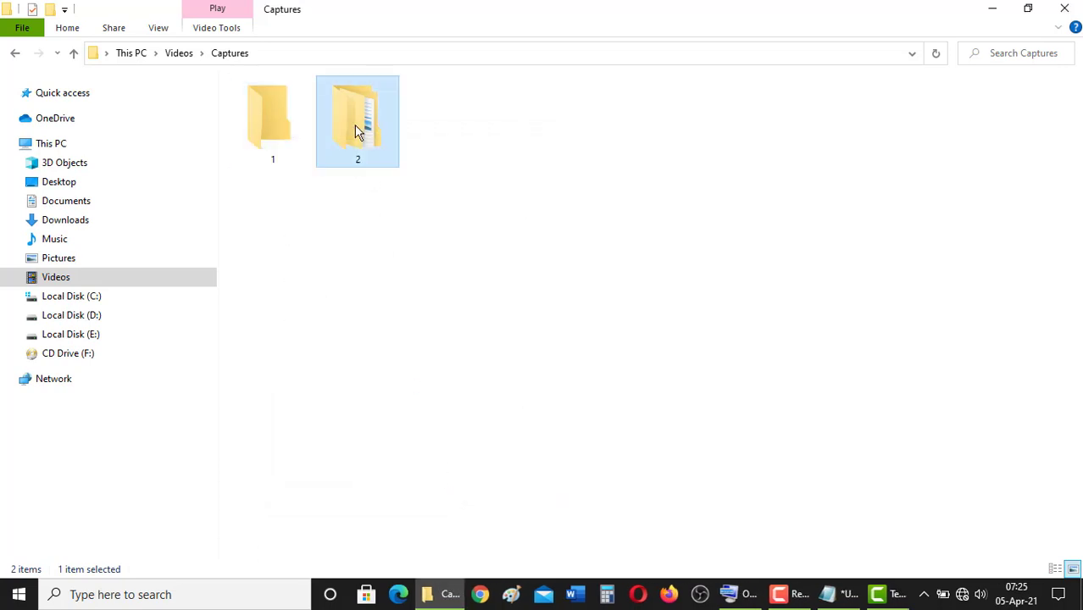
pyautogui.rightClick(356, 131)
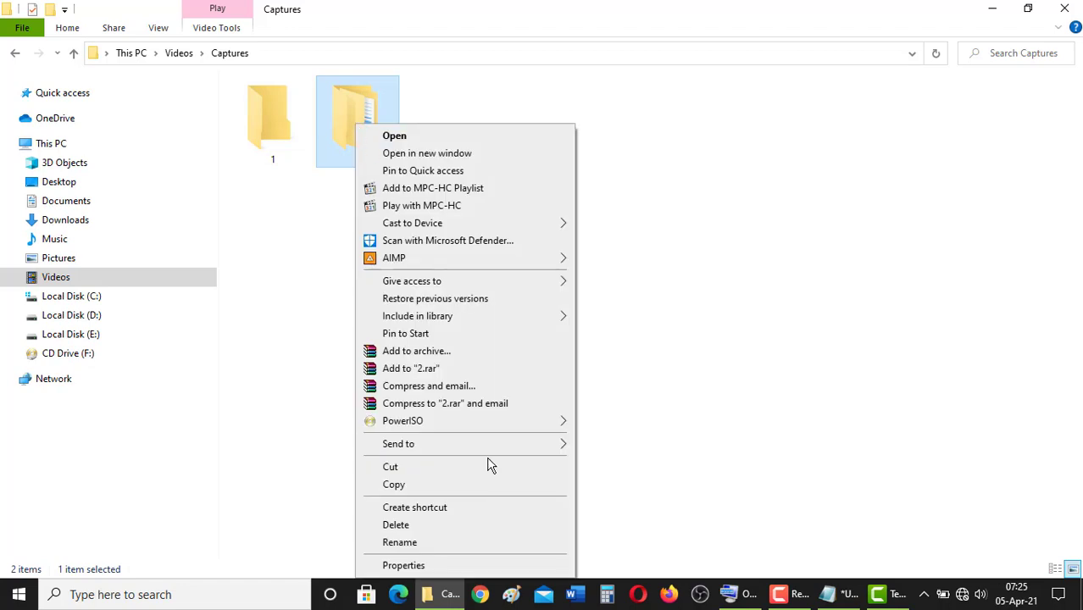
pyautogui.click(490, 566)
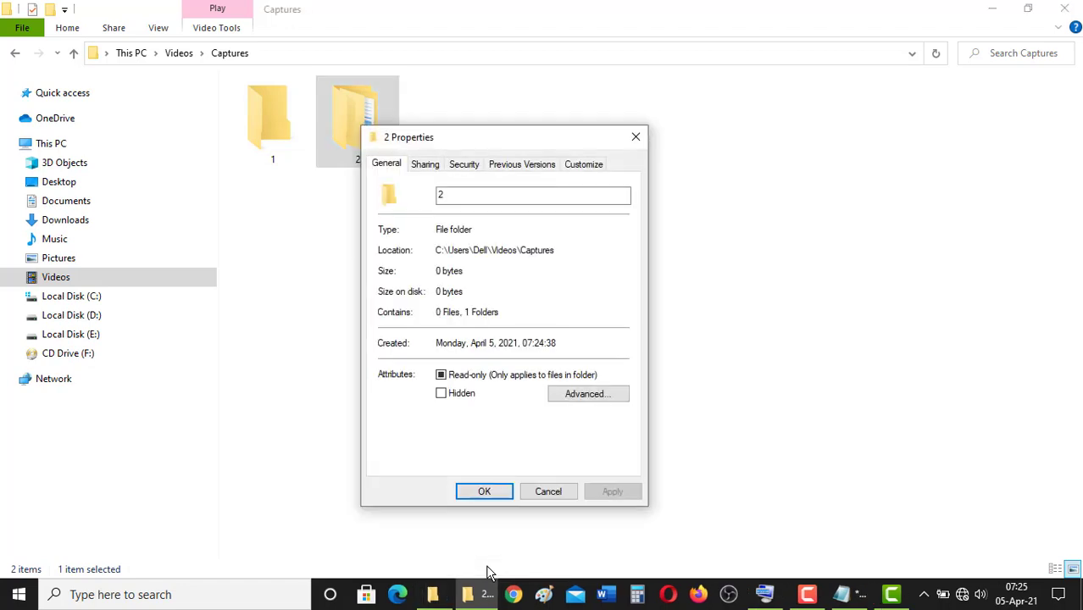
pyautogui.click(547, 491)
# Reopen the properties of folder 1 to compare its contents with folder 2, and close them without changes
pyautogui.rightClick(263, 123)
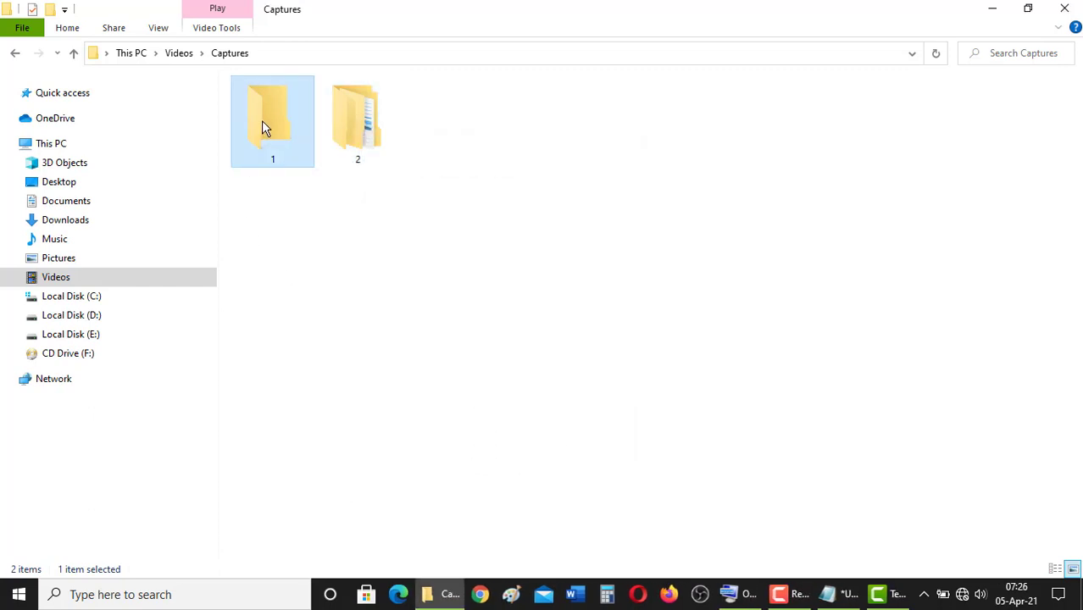
pyautogui.click(380, 561)
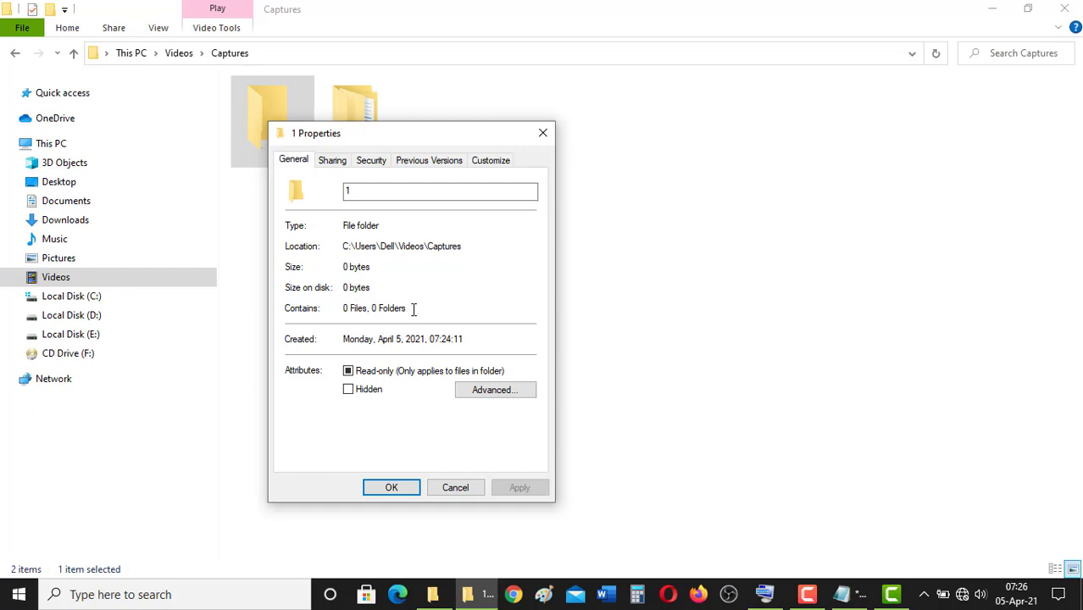
pyautogui.click(458, 490)
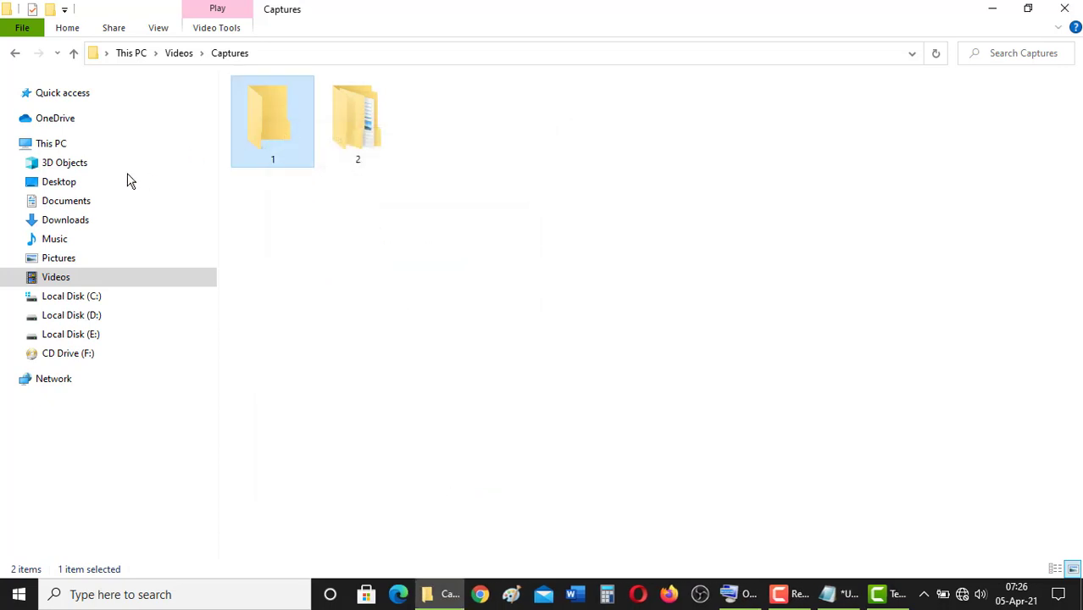
# Go up to the Videos folder and view the properties of the 9 nov video file, closing them without changes
pyautogui.click(180, 55)
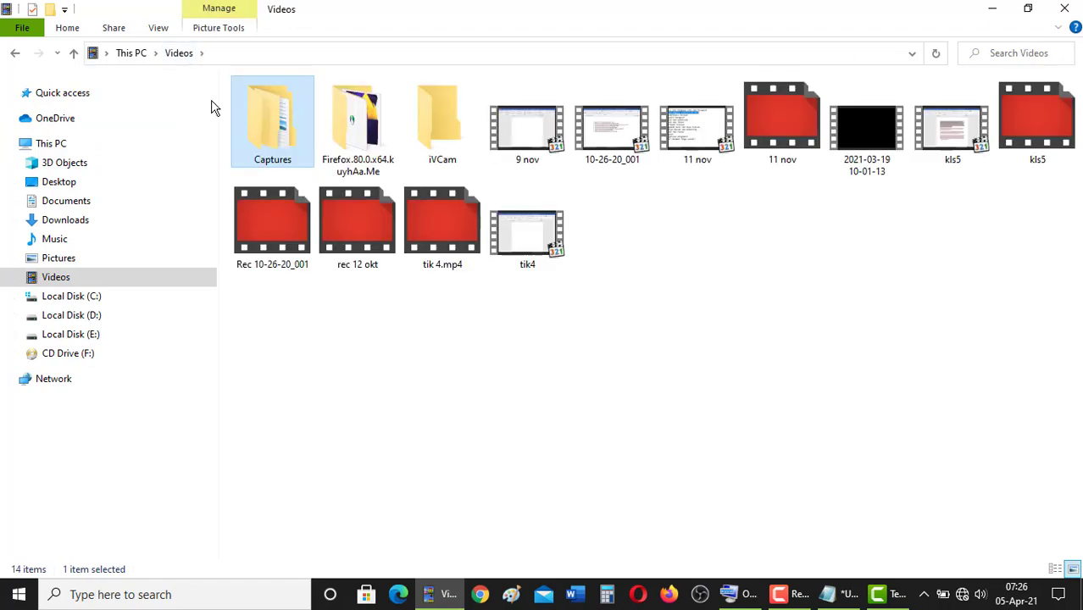
pyautogui.click(529, 146)
pyautogui.rightClick(529, 146)
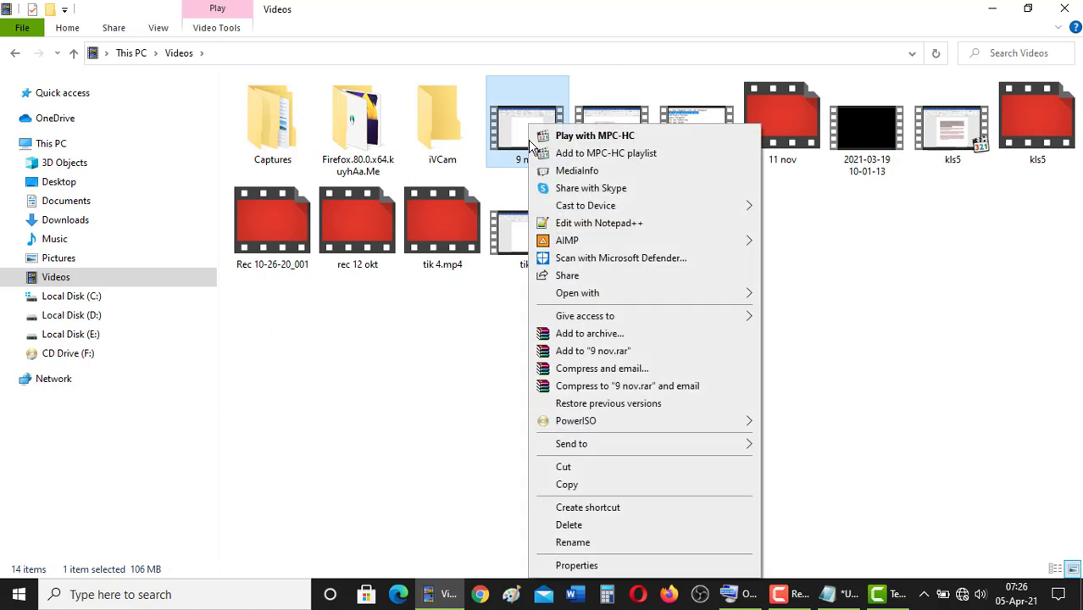
pyautogui.click(617, 566)
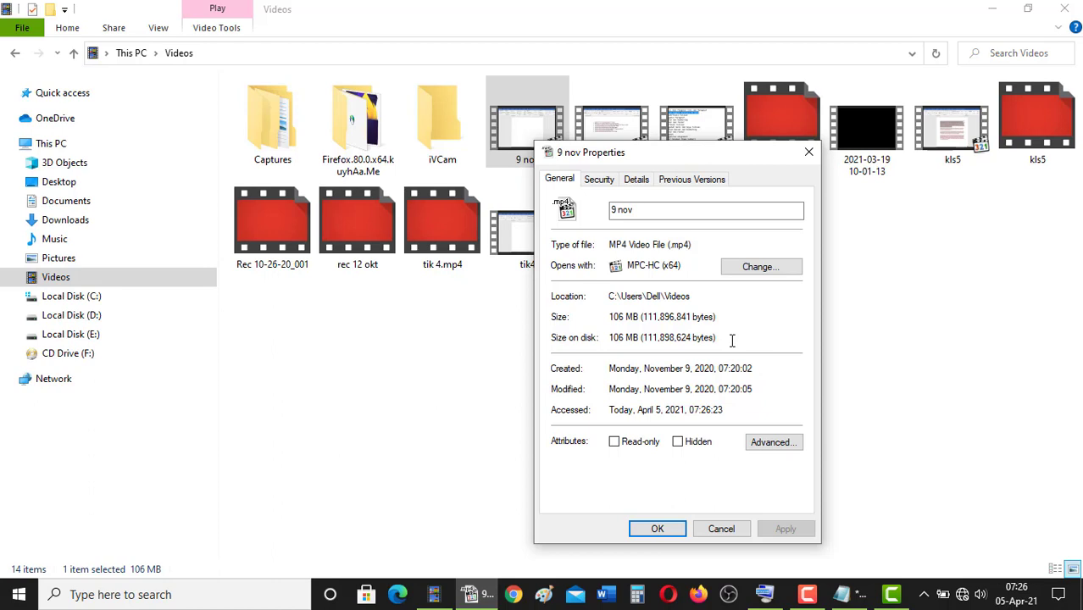
pyautogui.click(721, 531)
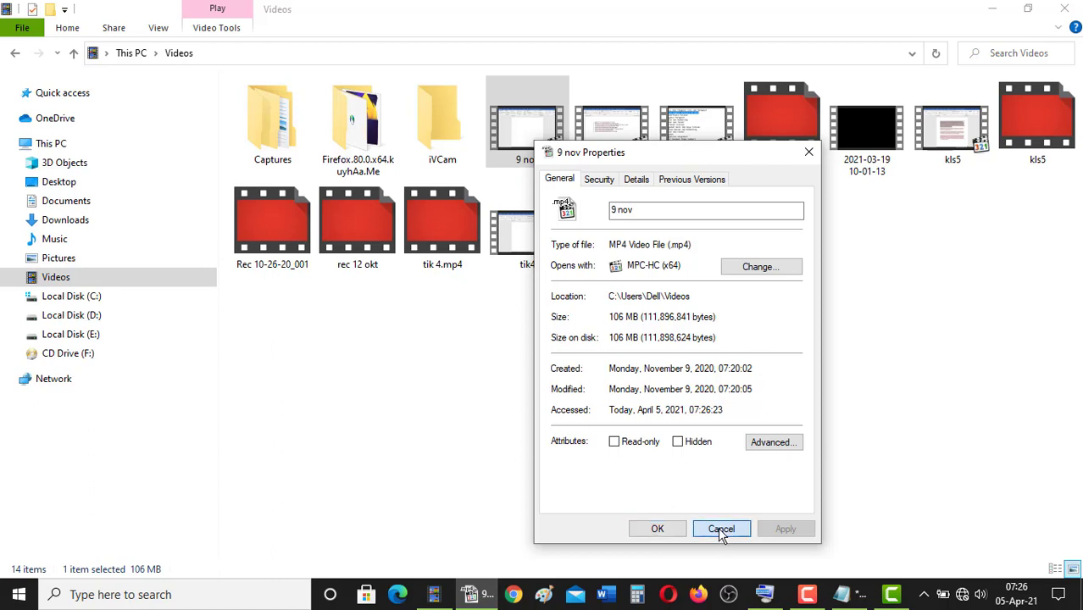
# Switch to the Notepad lesson outline, highlight the line "Mengubah nama file / Folder", and return to File Explorer
pyautogui.click(827, 594)
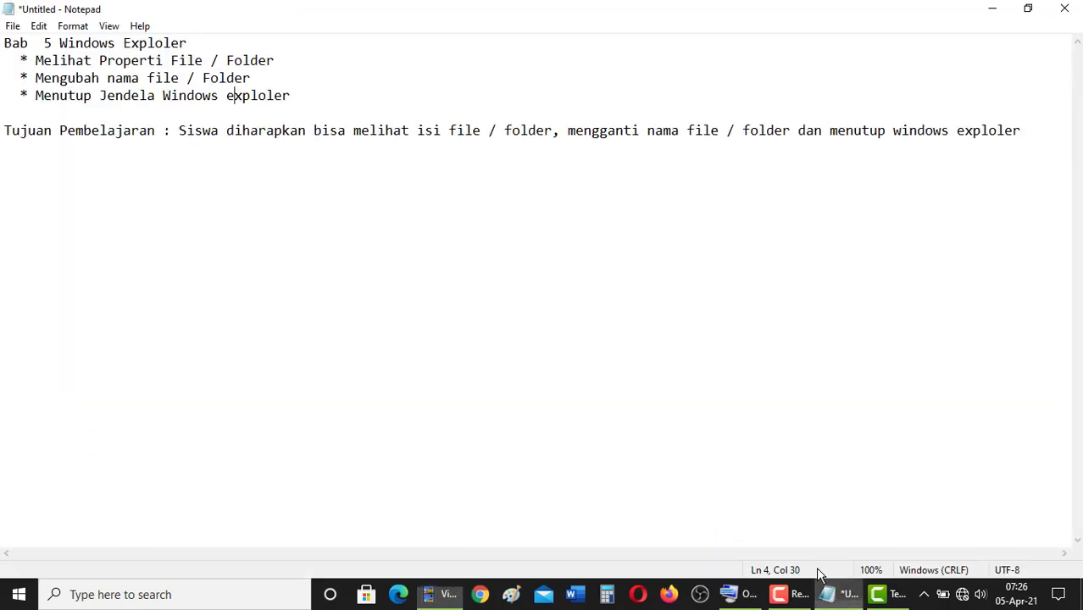
pyautogui.moveTo(35, 78); pyautogui.dragTo(251, 78)
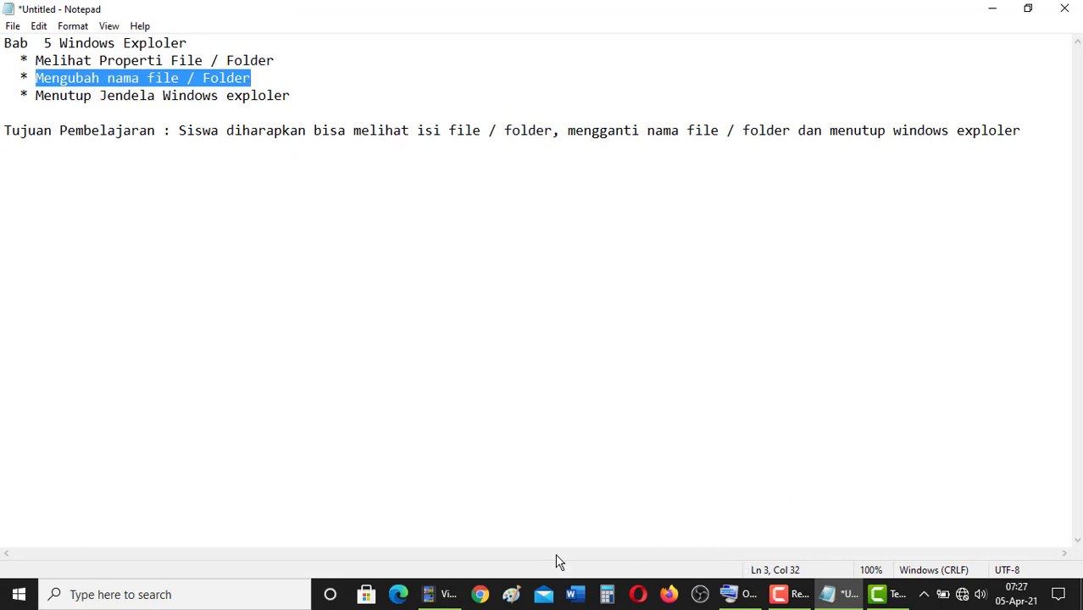
pyautogui.click(443, 592)
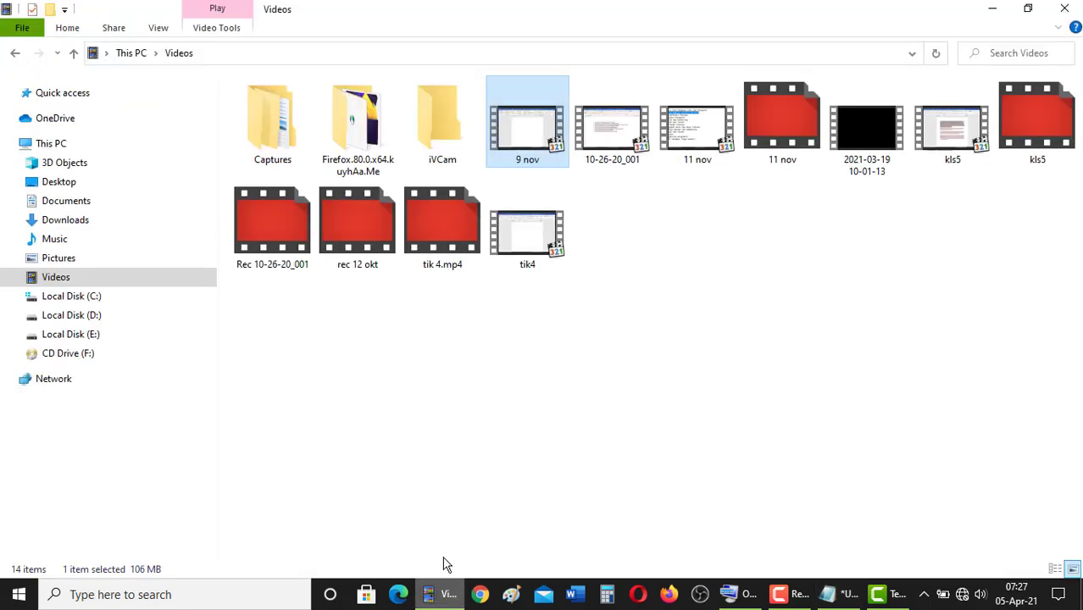
# Open the Captures folder and rename folder 1 as a
pyautogui.doubleClick(272, 145)
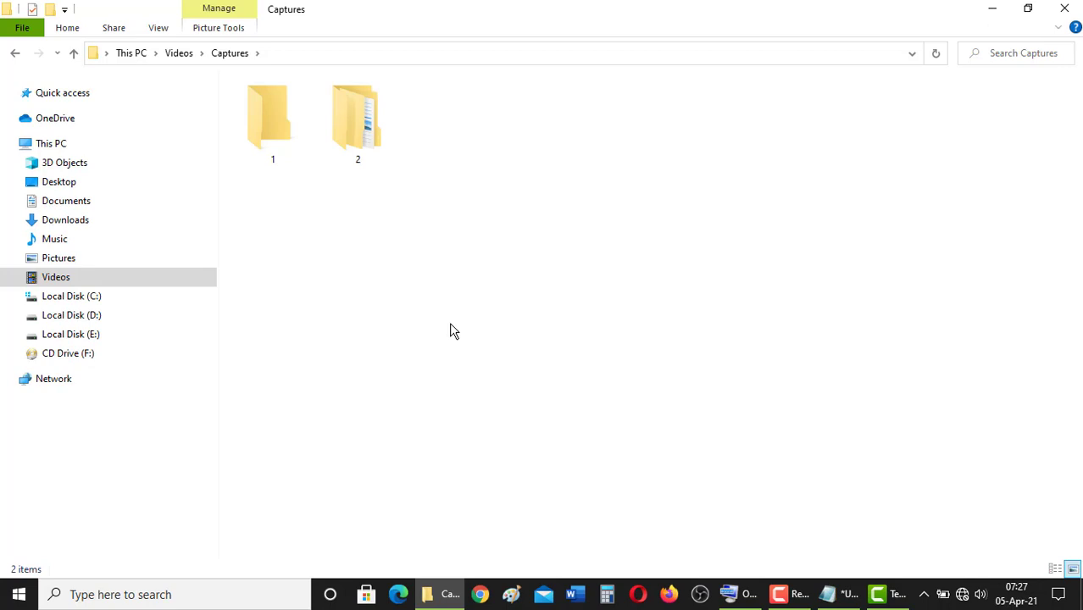
pyautogui.rightClick(284, 120)
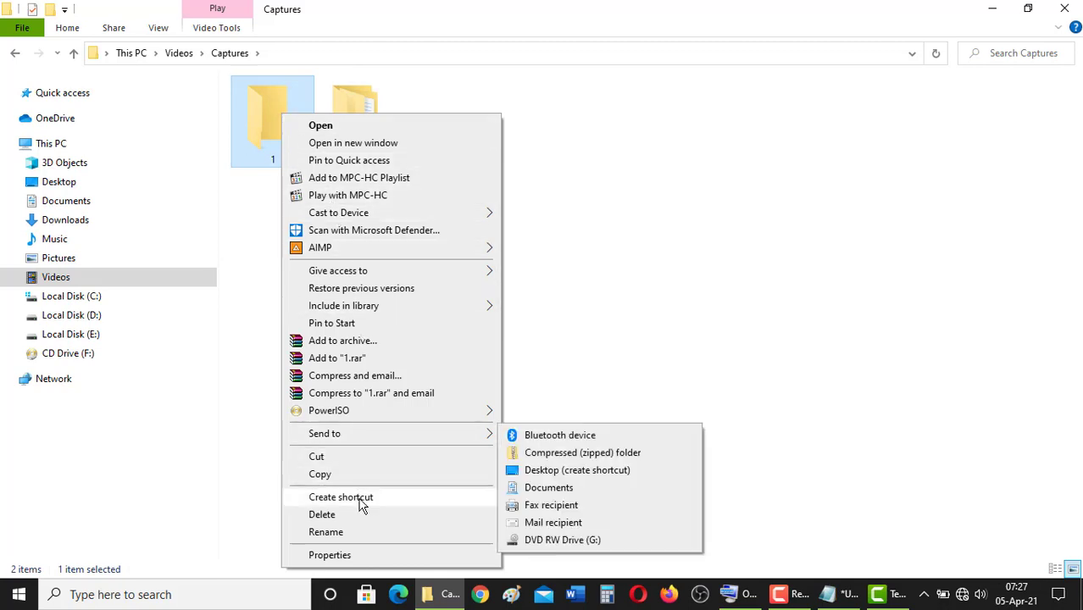
pyautogui.click(361, 534)
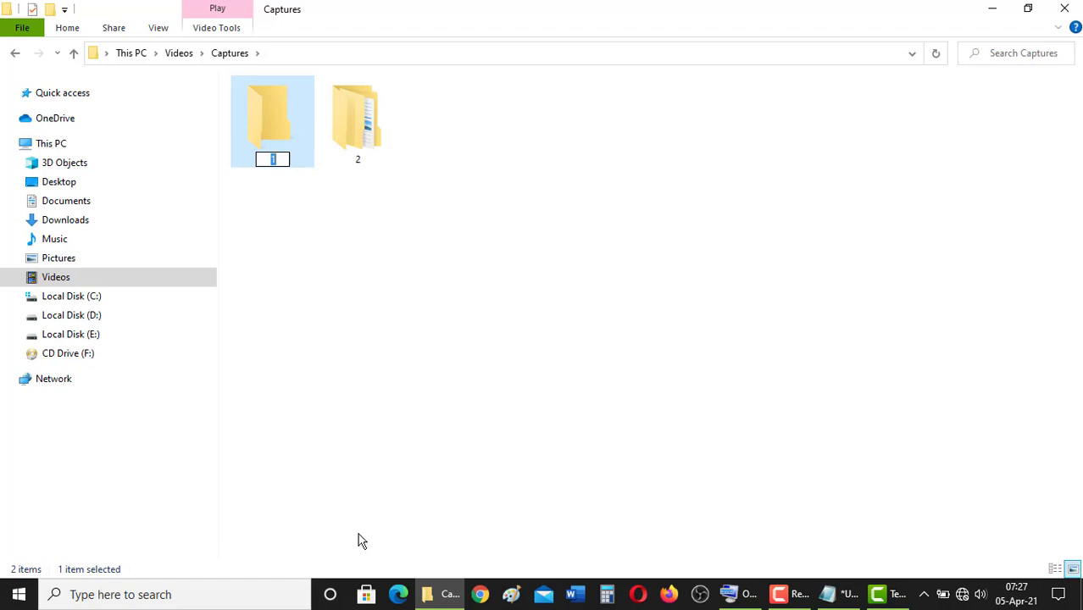
pyautogui.write('a')
pyautogui.press('Return')
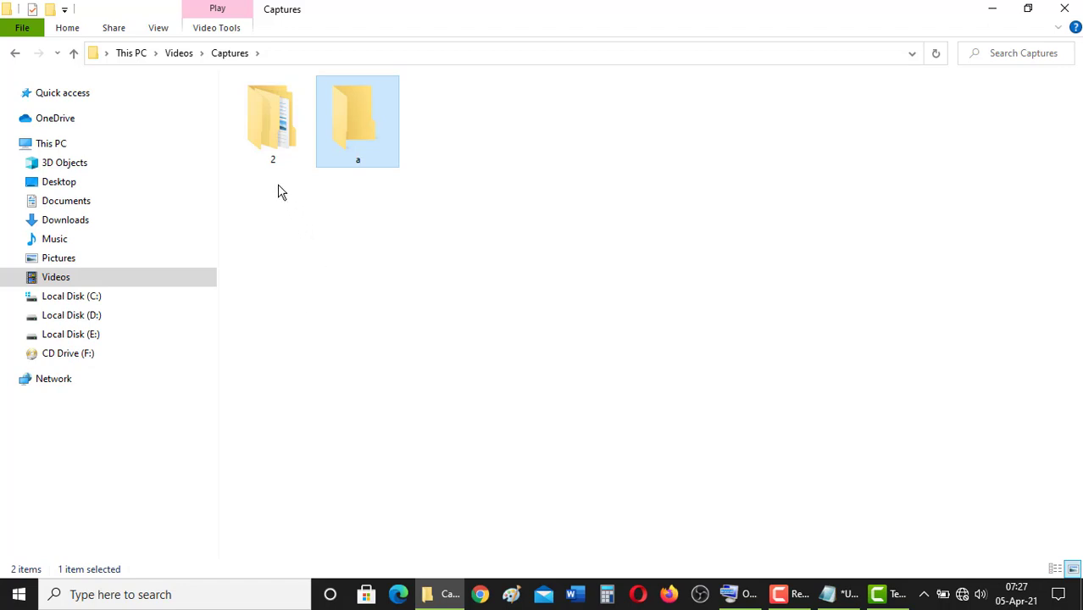
# Rename folder 2 in Captures as b
pyautogui.rightClick(282, 136)
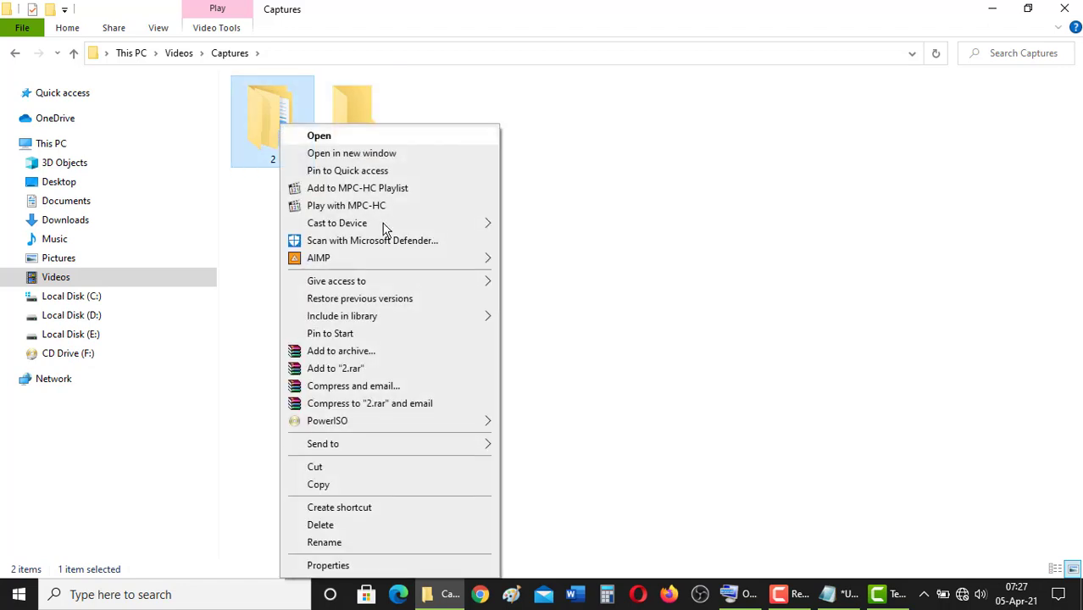
pyautogui.click(392, 544)
pyautogui.write('b')
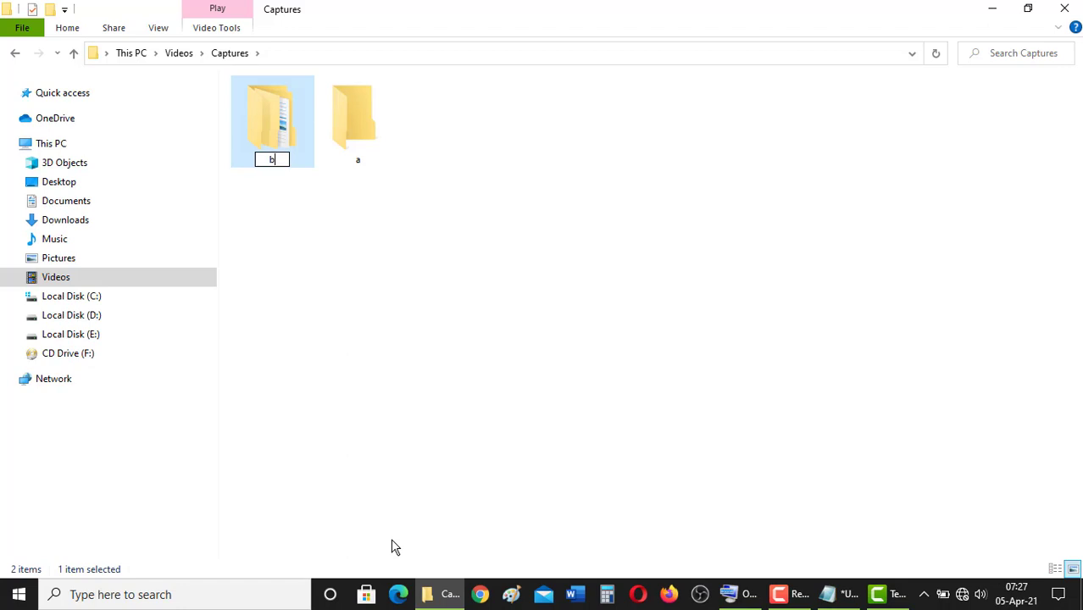
pyautogui.press('Return')
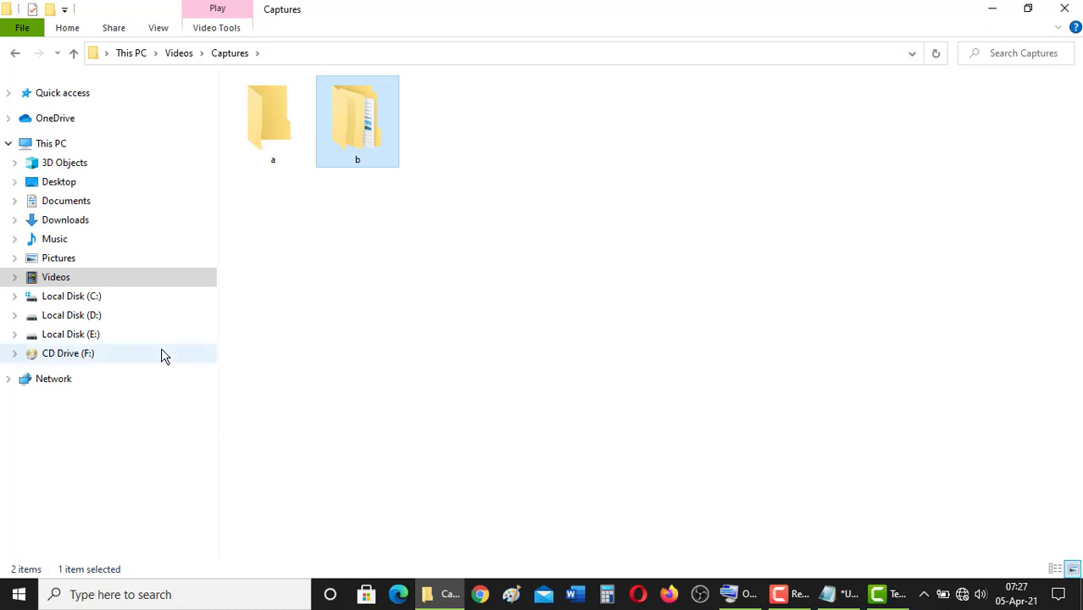
# Open the Documents folder from This PC
pyautogui.click(44, 143)
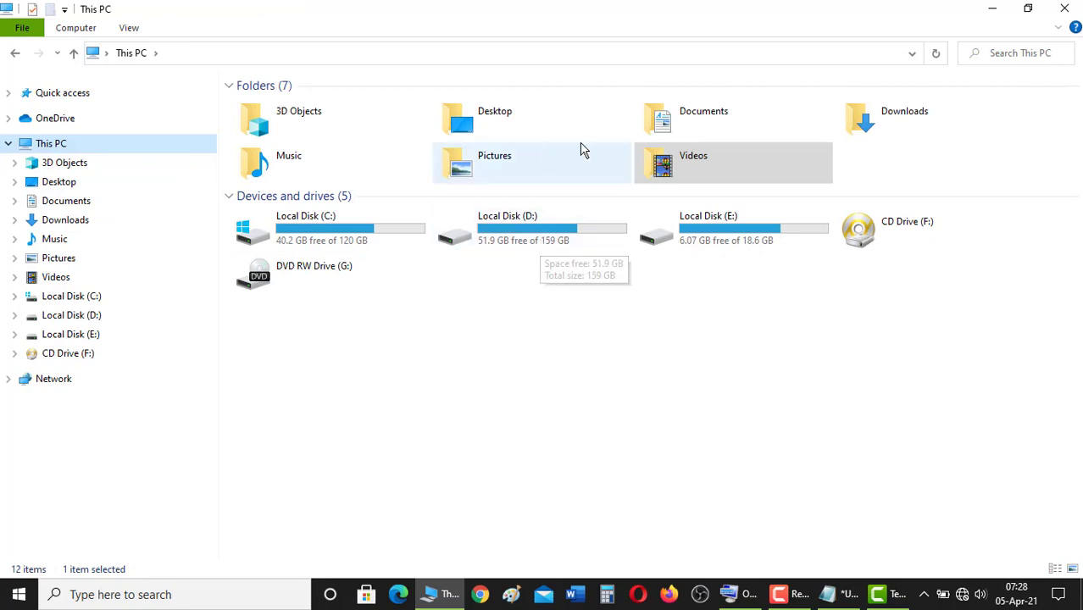
pyautogui.doubleClick(681, 127)
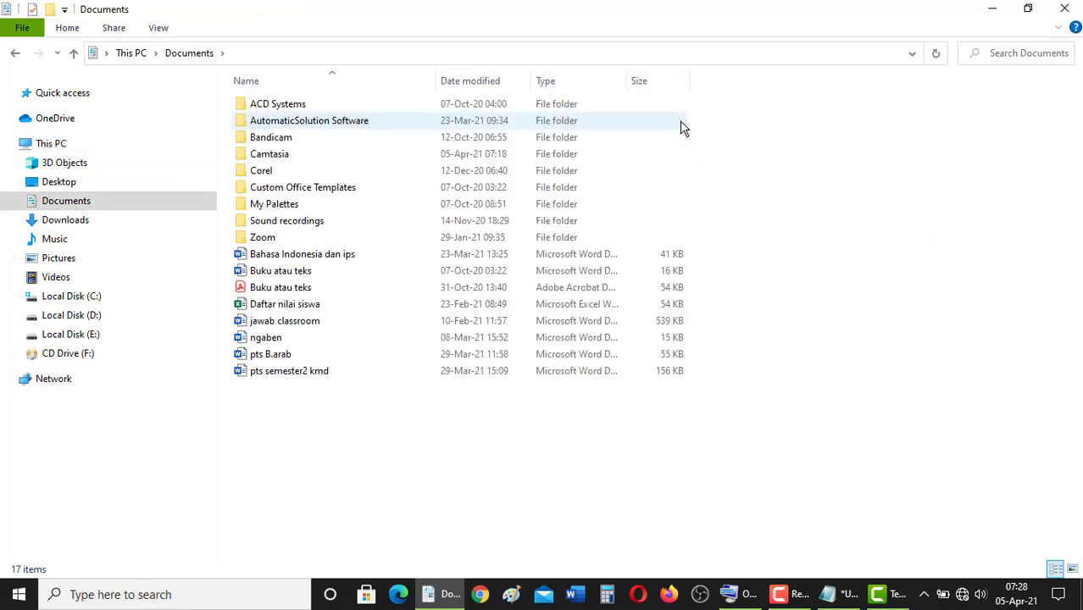
pyautogui.click(277, 380)
pyautogui.rightClick(277, 379)
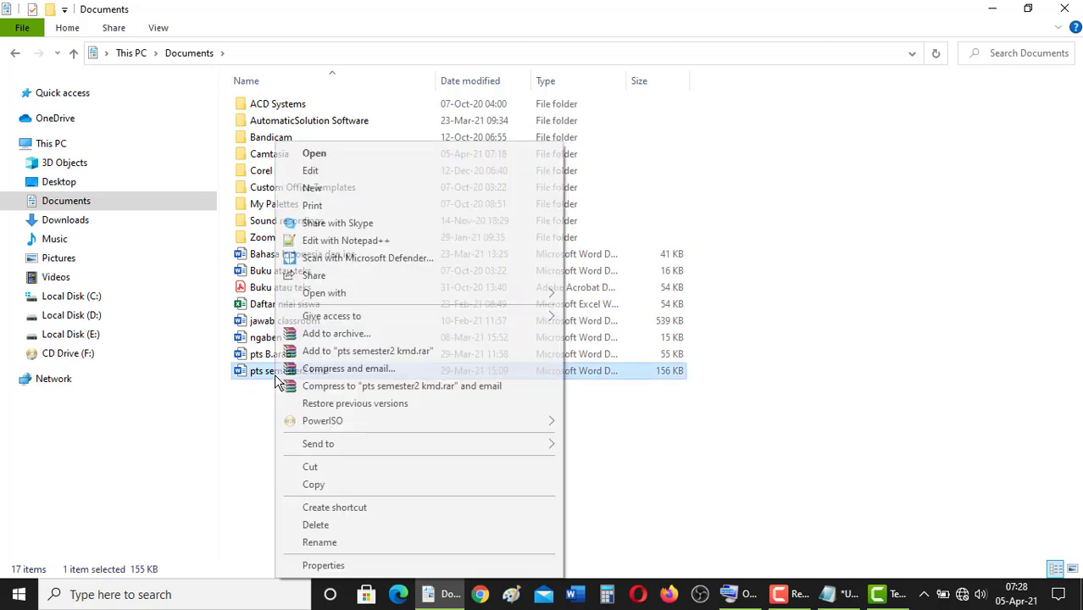
# Rename the Word document Buku atau teks as "Buku + teks", replacing only the word atau
pyautogui.click(256, 278)
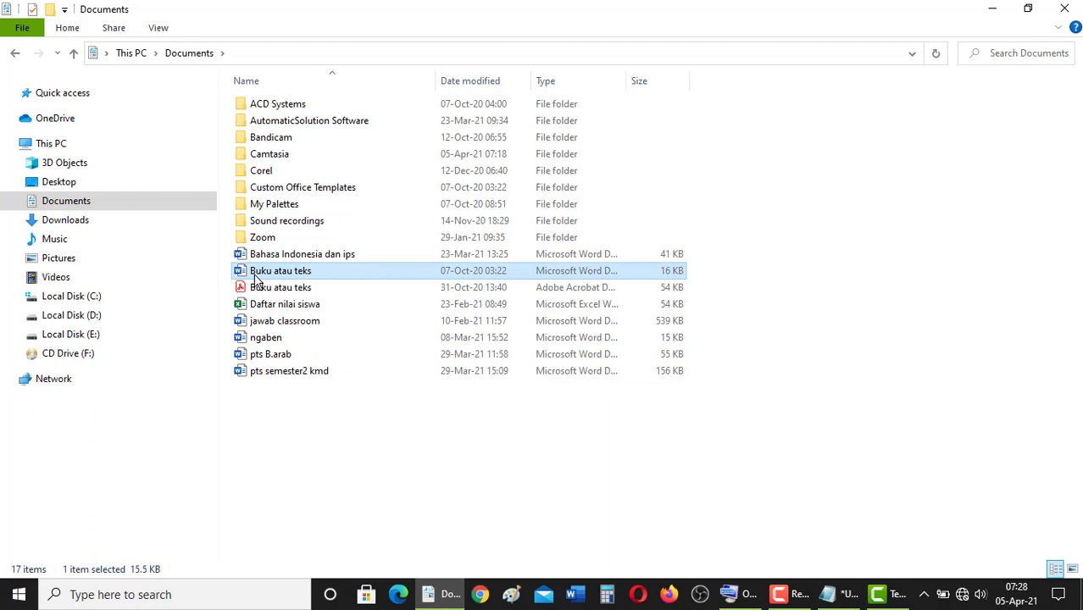
pyautogui.rightClick(256, 278)
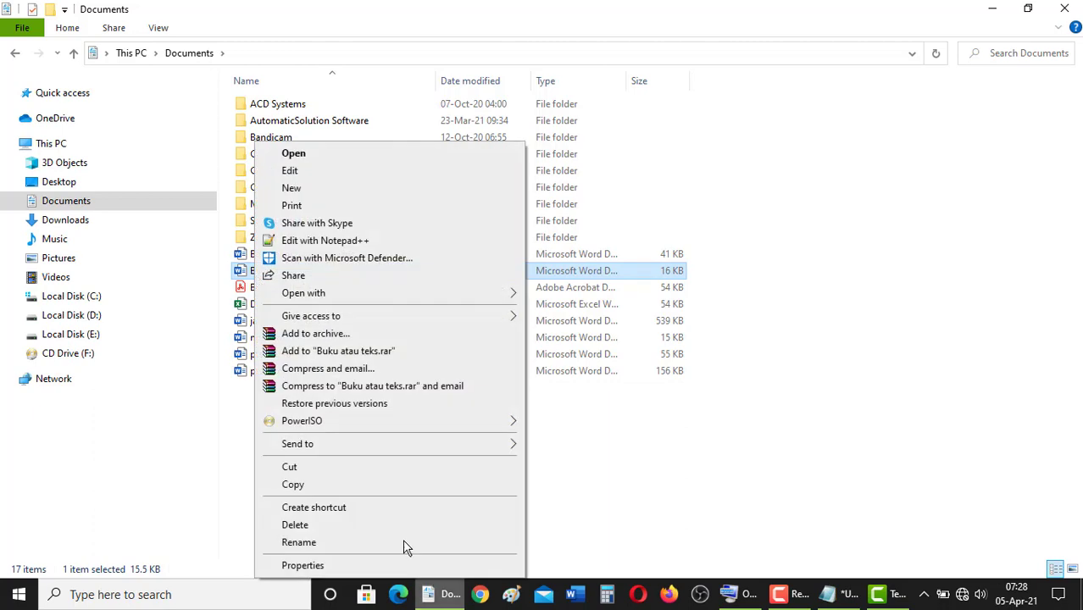
pyautogui.click(392, 543)
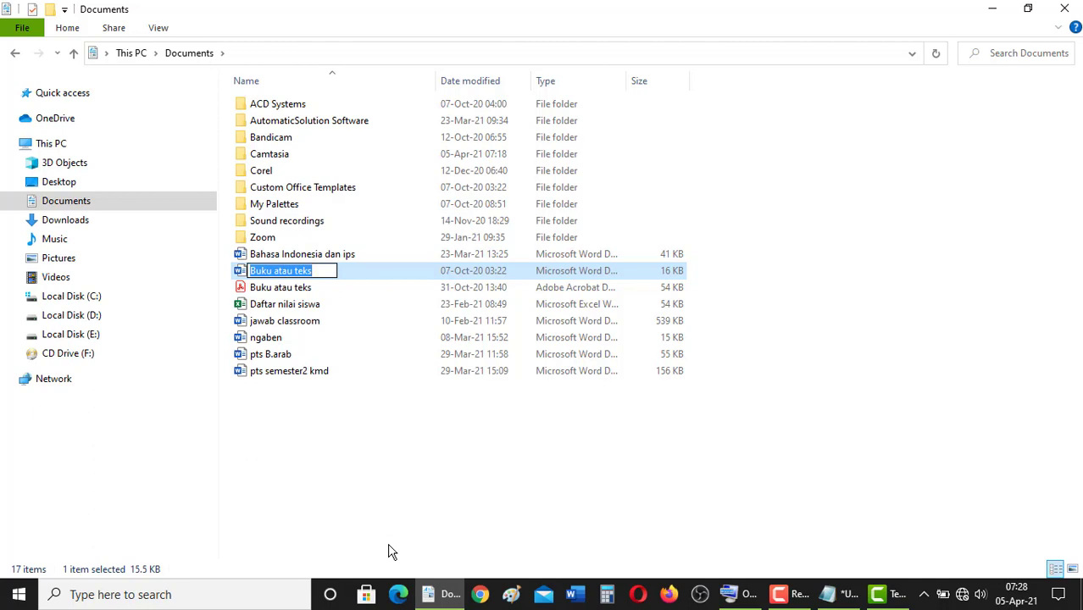
pyautogui.press('Left')
pyautogui.press('Right')
pyautogui.press('Right')
pyautogui.press('Right')
pyautogui.press('Right')
pyautogui.press('Right')
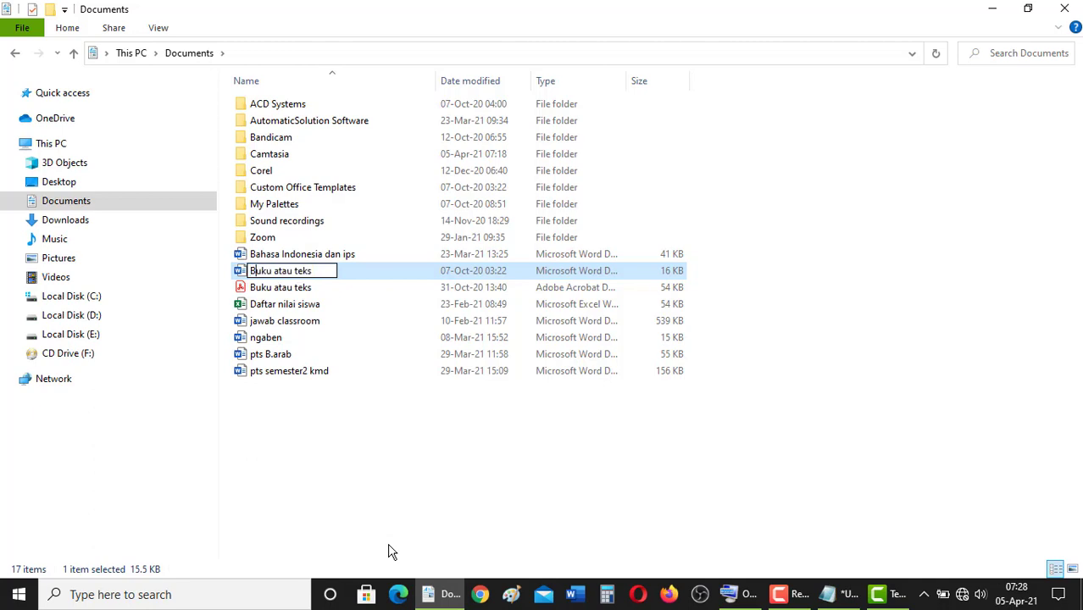
pyautogui.press('Delete')
pyautogui.press('Delete')
pyautogui.press('Delete')
pyautogui.press('Delete')
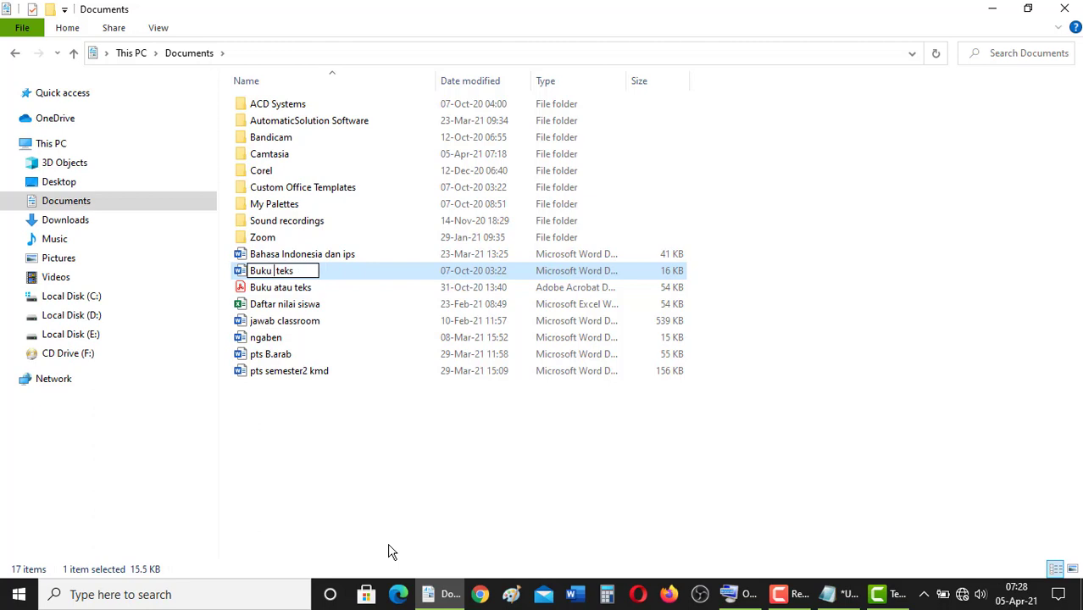
pyautogui.write('+')
pyautogui.press('Return')
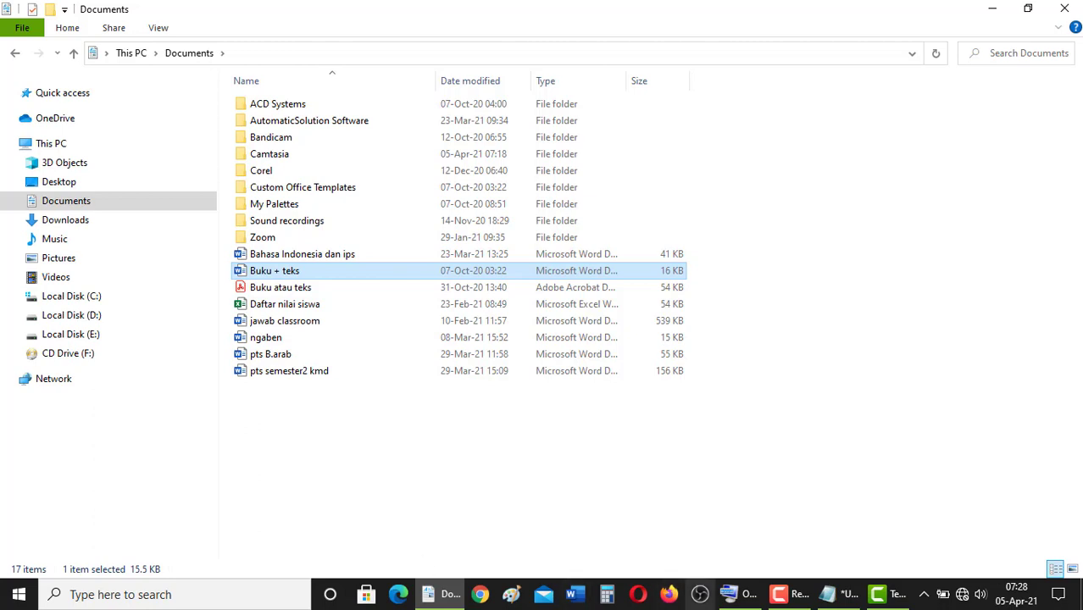
# Switch to the Notepad lesson outline and highlight the line "Menutup Jendela Windows exploler"
pyautogui.click(827, 594)
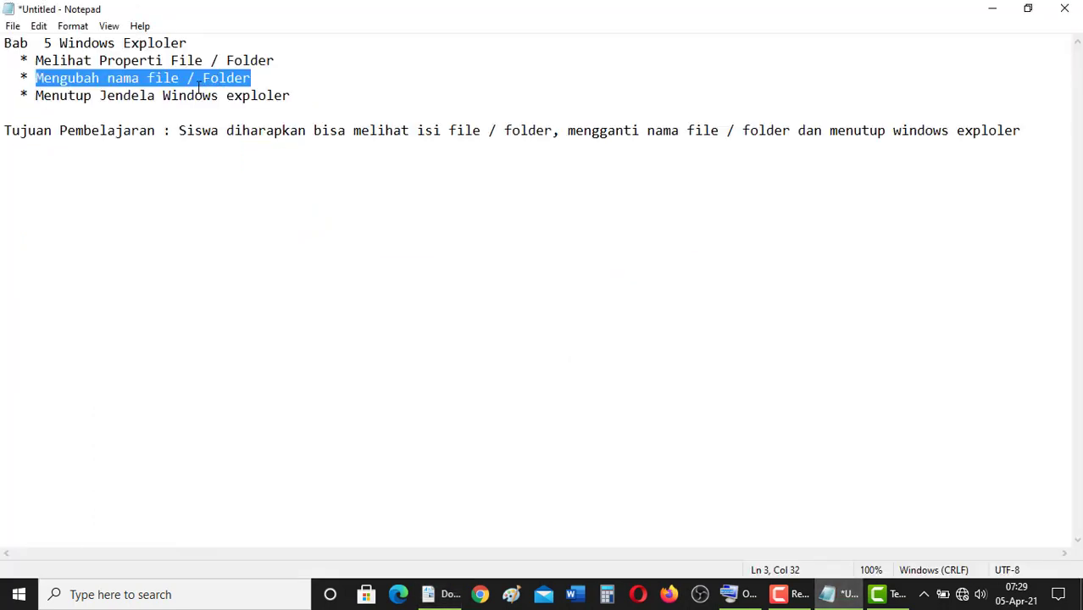
pyautogui.moveTo(39, 98); pyautogui.dragTo(298, 96)
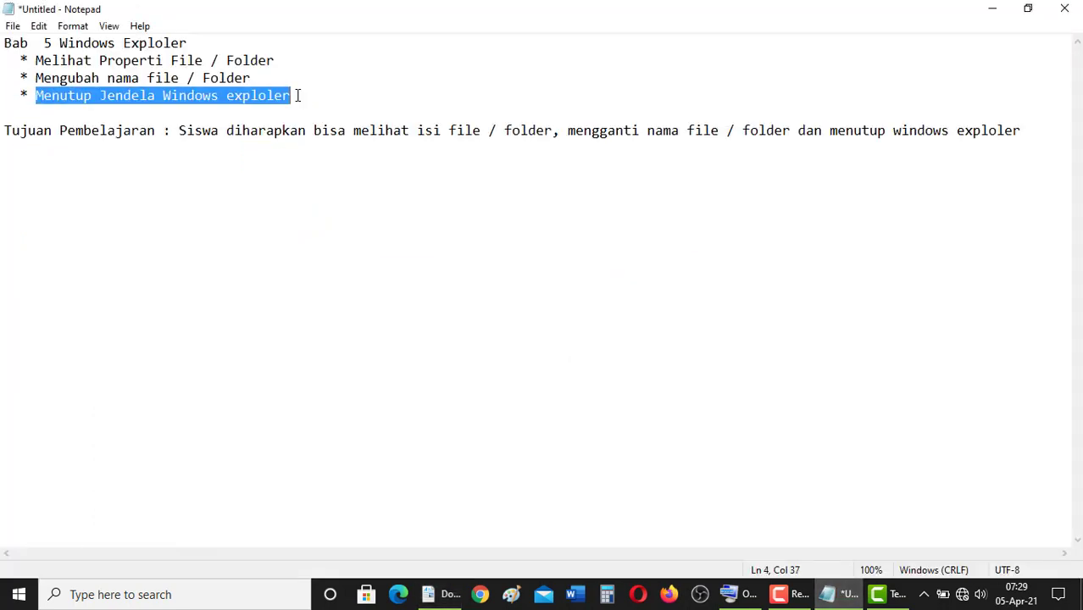
# Return to File Explorer, show This PC, and close the Explorer window
pyautogui.click(442, 593)
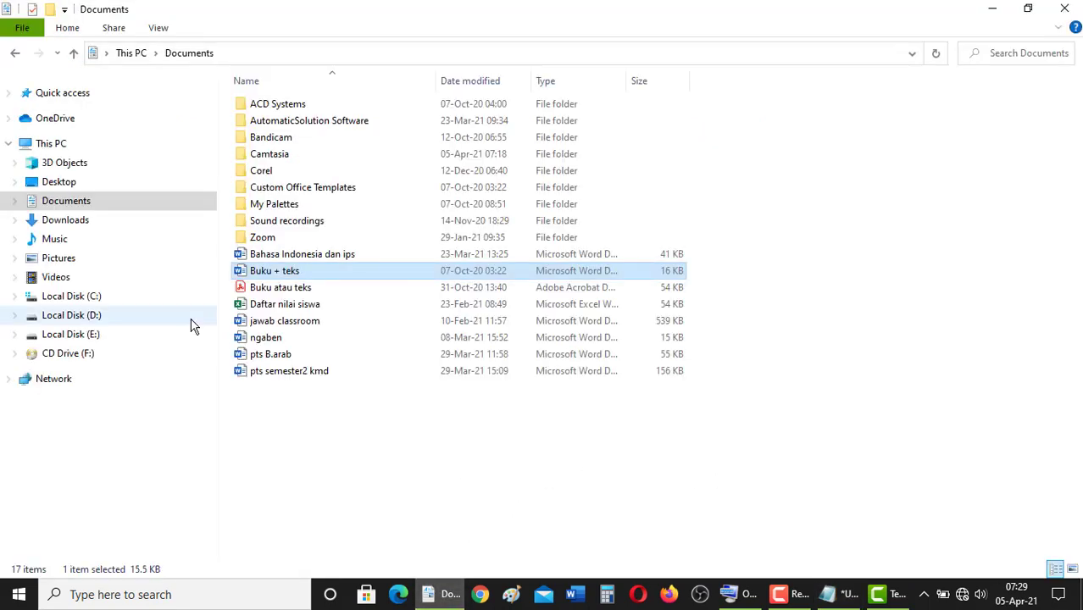
pyautogui.click(48, 149)
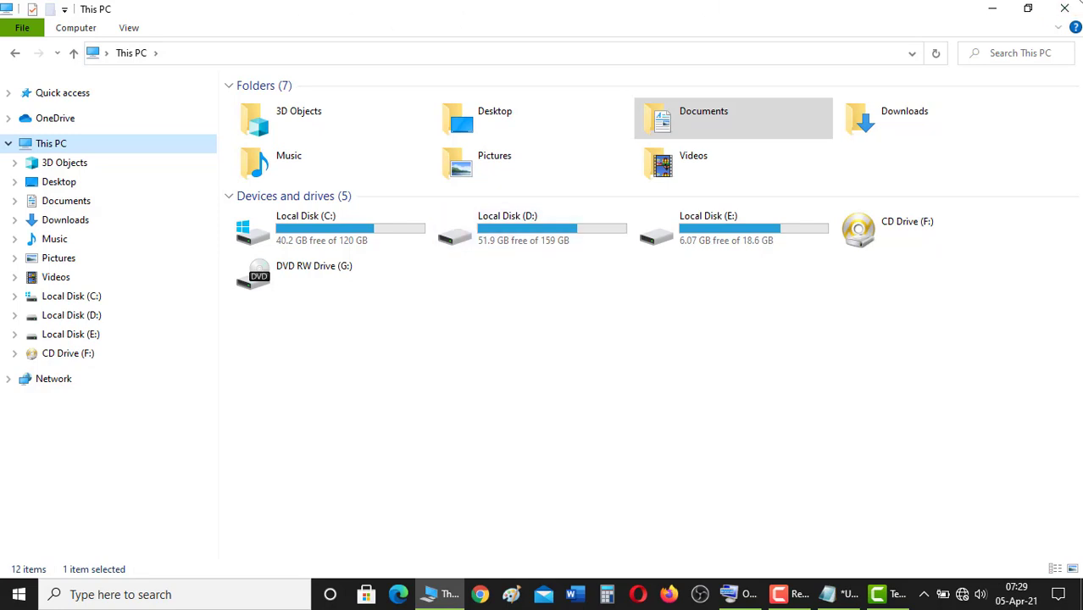
pyautogui.click(1074, 10)
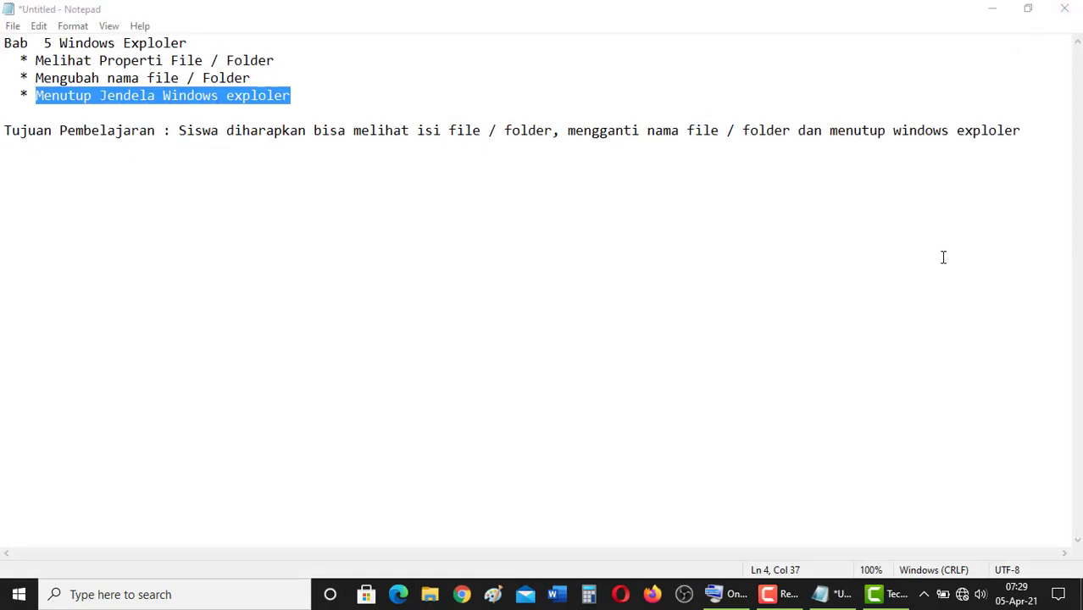